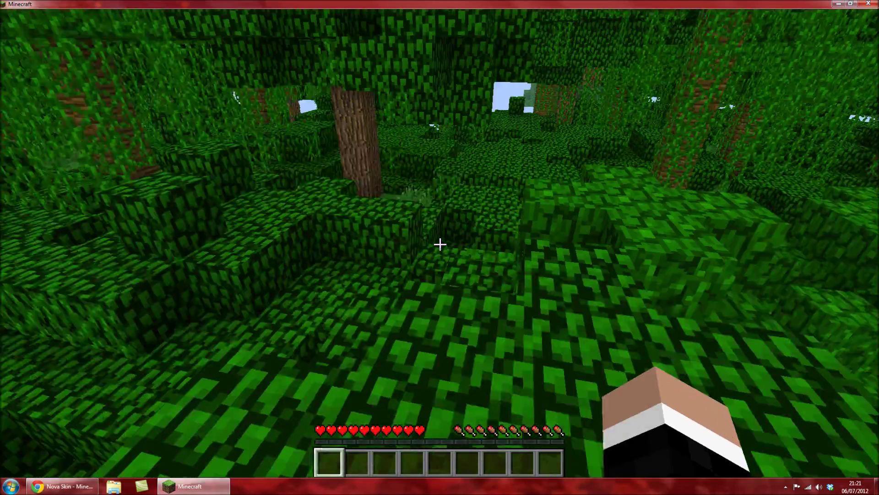
# Show off the current suit skin in the inventory and from third-person front and back views.
pyautogui.click(439, 244)
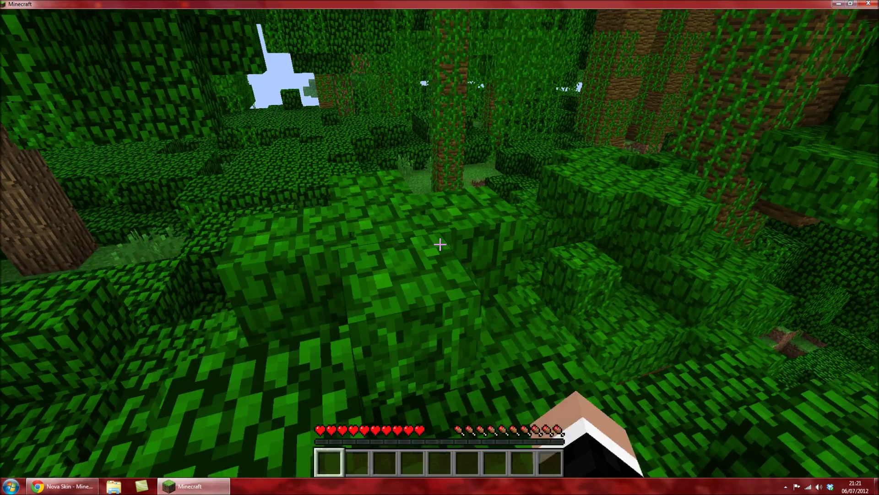
pyautogui.press('e')
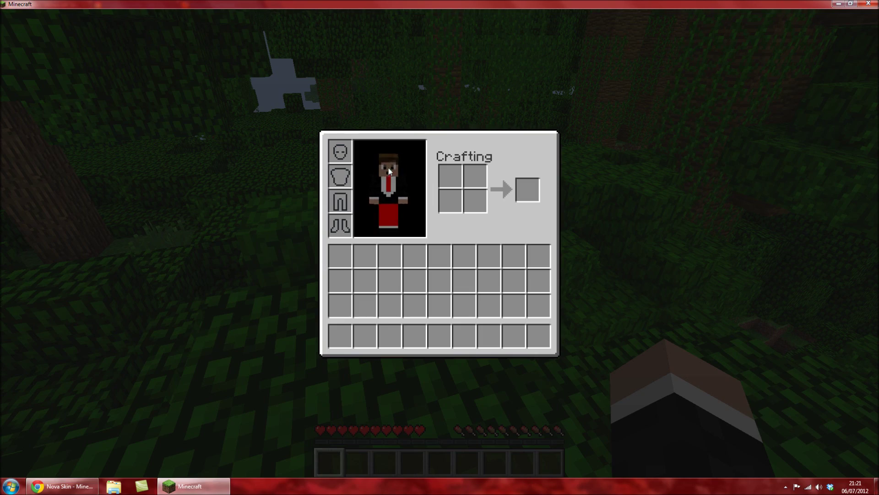
pyautogui.press('e')
pyautogui.press('F5')
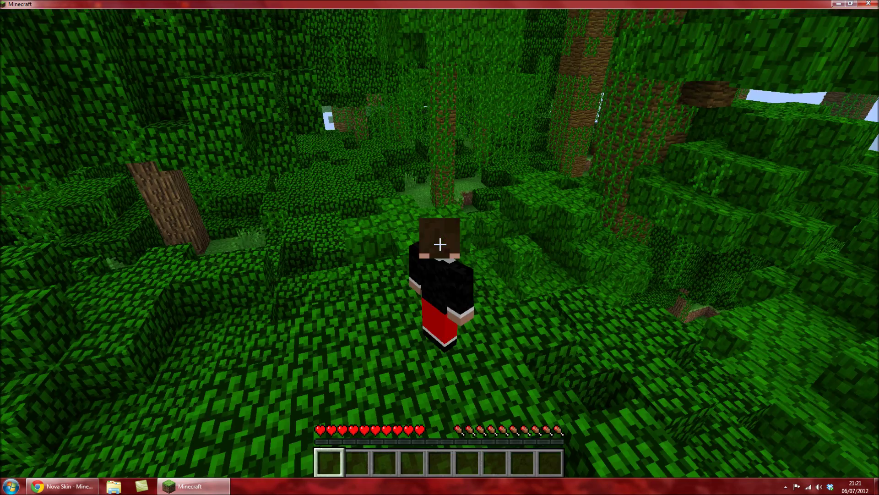
pyautogui.press('F5')
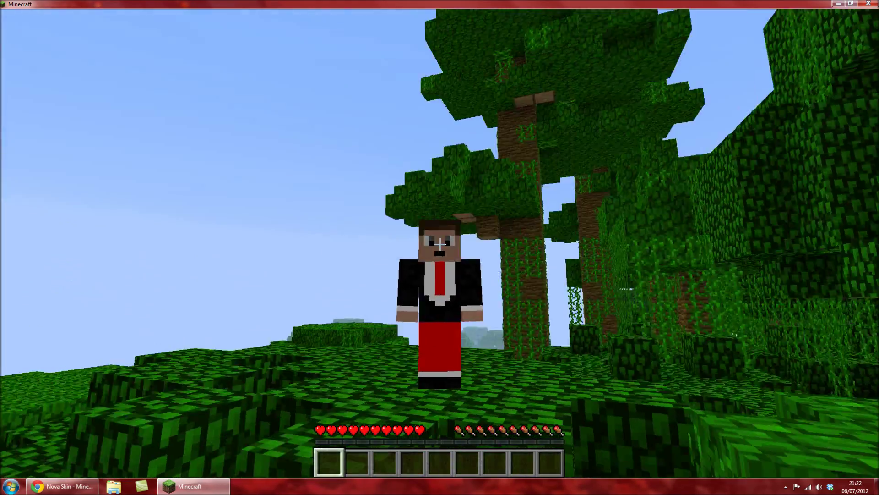
pyautogui.press('F5')
# Save and quit to the title screen, then bring the Chrome Nova Skin editor forward.
pyautogui.press('Escape')
pyautogui.click(438, 284)
pyautogui.click(46, 487)
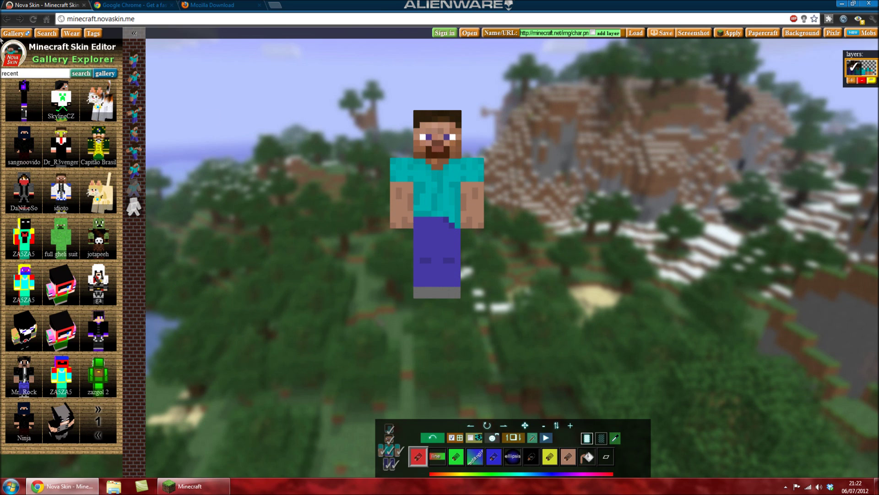
# Close the Google Chrome and Mozilla Firefox download tabs, leaving only the Nova Skin editor tab.
pyautogui.moveTo(874, 229)
pyautogui.click(122, 3)
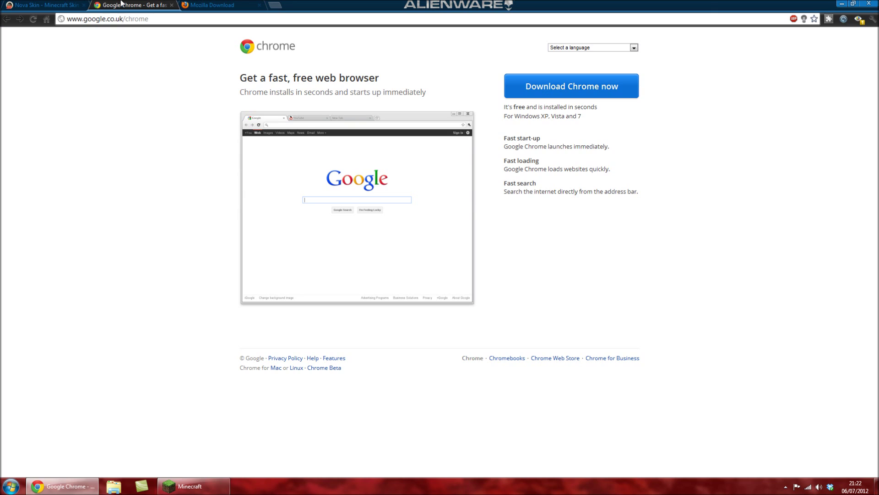
pyautogui.click(210, 3)
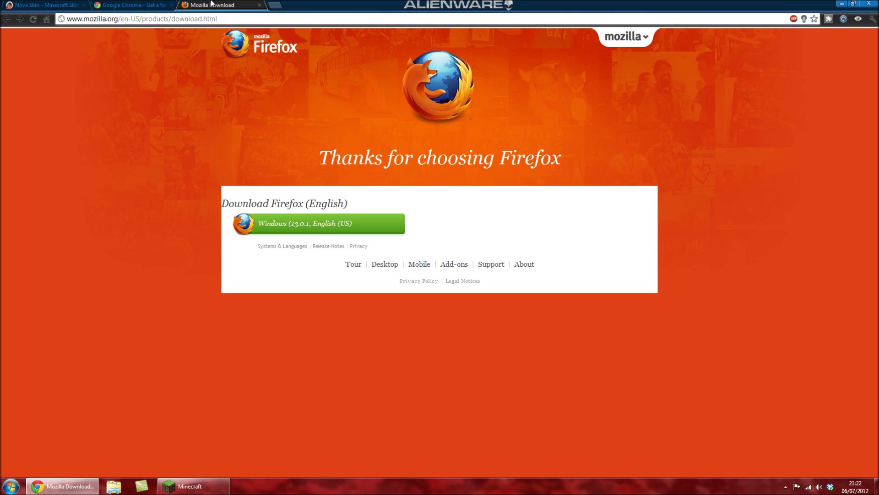
pyautogui.click(139, 4)
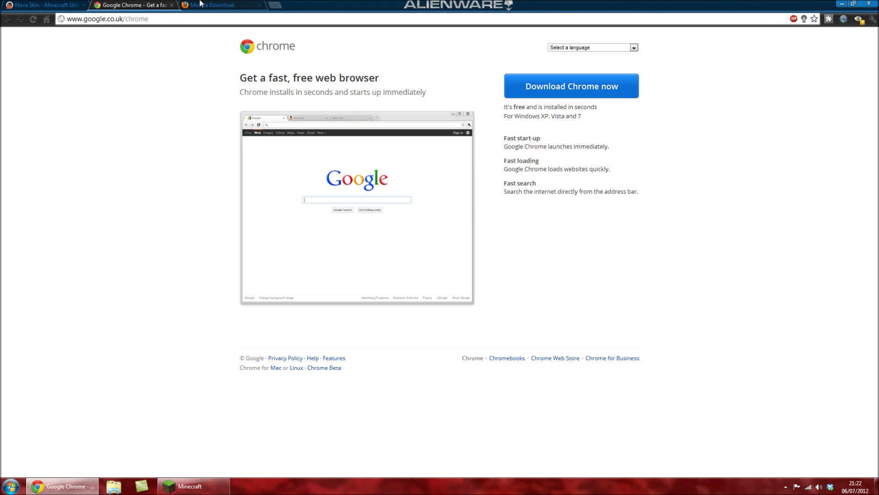
pyautogui.click(172, 5)
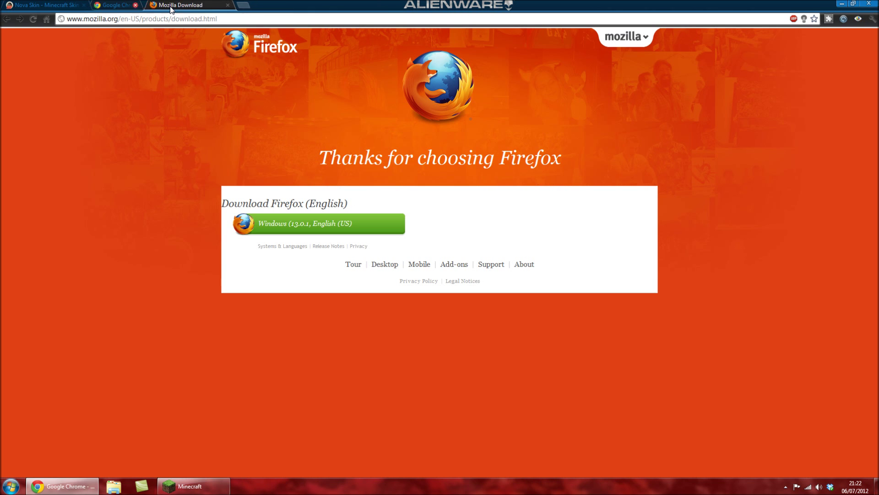
pyautogui.click(171, 5)
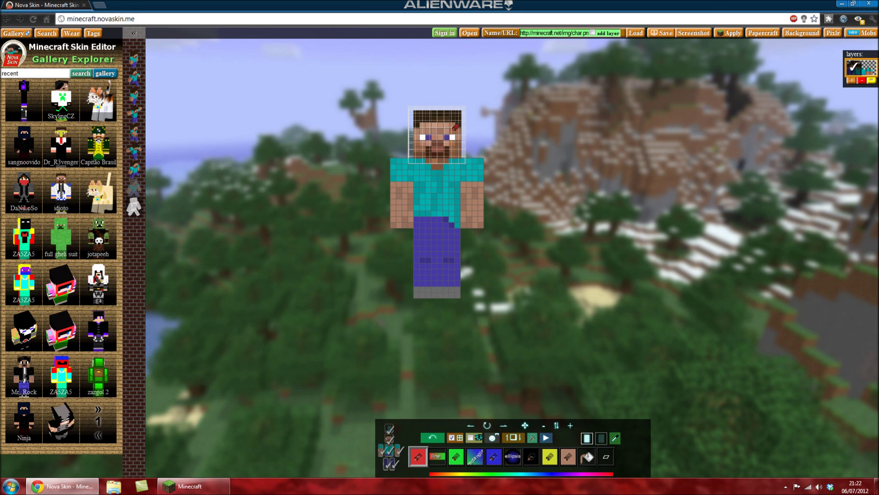
# Load the saved tuxedo skin PNG from Local Disk (C:) into the Nova Skin editor.
pyautogui.click(471, 35)
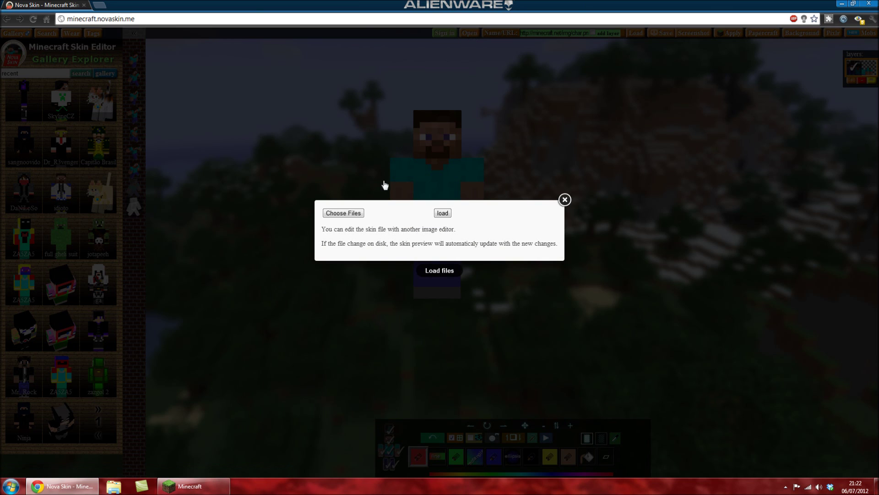
pyautogui.click(327, 212)
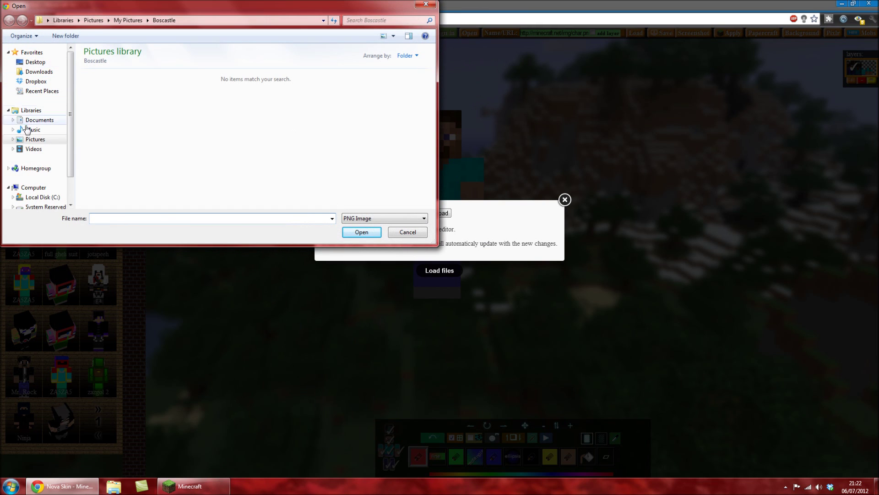
pyautogui.moveTo(70, 132)
pyautogui.mouseDown()
pyautogui.moveTo(71, 171)
pyautogui.moveTo(67, 118)
pyautogui.moveTo(70, 149)
pyautogui.moveTo(70, 129)
pyautogui.mouseUp()
pyautogui.click(41, 198)
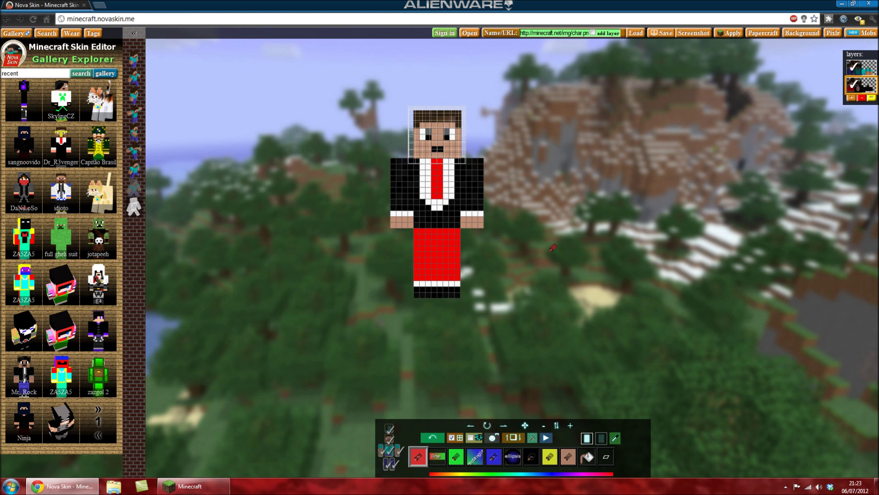
pyautogui.moveTo(553, 247)
pyautogui.mouseDown()
pyautogui.moveTo(579, 260)
pyautogui.moveTo(614, 216)
pyautogui.moveTo(529, 249)
pyautogui.moveTo(412, 261)
pyautogui.moveTo(359, 234)
pyautogui.moveTo(430, 193)
pyautogui.moveTo(495, 200)
pyautogui.moveTo(516, 285)
pyautogui.moveTo(513, 270)
pyautogui.moveTo(595, 191)
pyautogui.moveTo(431, 186)
pyautogui.moveTo(413, 260)
pyautogui.moveTo(606, 257)
pyautogui.mouseUp()
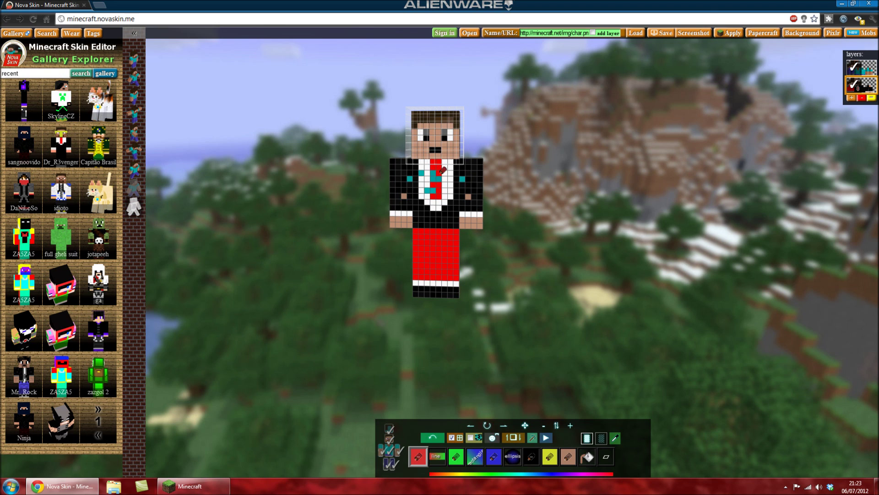
# Paint blue pixels onto the red trousers just below the belt.
pyautogui.moveTo(301, 188); pyautogui.dragTo(284, 202)
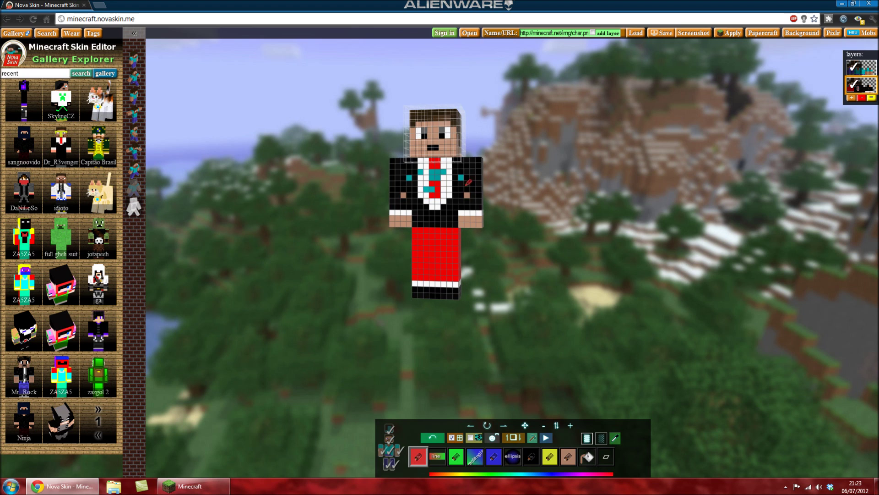
pyautogui.moveTo(435, 252); pyautogui.dragTo(442, 223)
pyautogui.moveTo(508, 253)
pyautogui.mouseDown()
pyautogui.moveTo(498, 247)
pyautogui.moveTo(525, 258)
pyautogui.mouseUp()
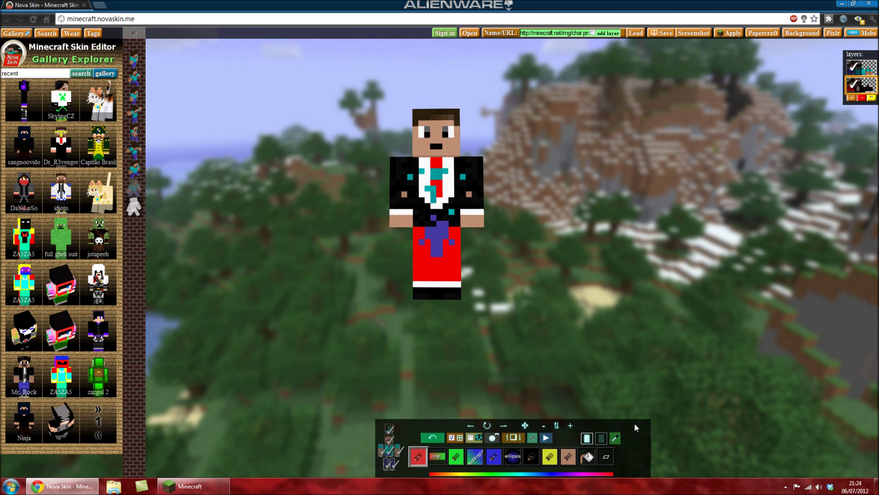
# Hide the torso, both arms and both legs to isolate the head.
pyautogui.click(388, 445)
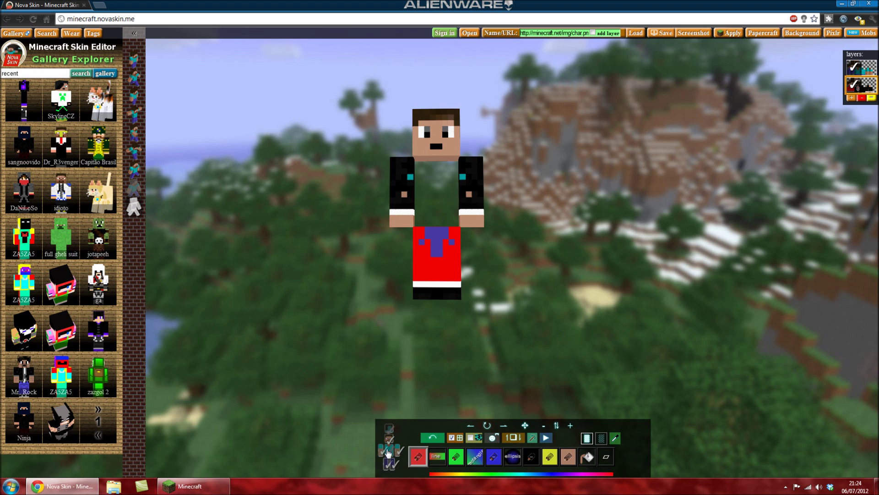
pyautogui.click(381, 452)
pyautogui.moveTo(394, 376); pyautogui.dragTo(490, 200)
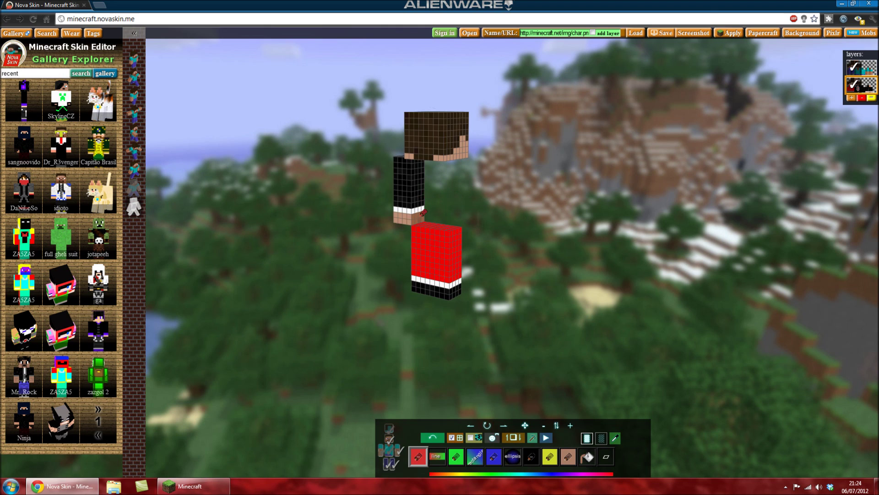
pyautogui.click(402, 450)
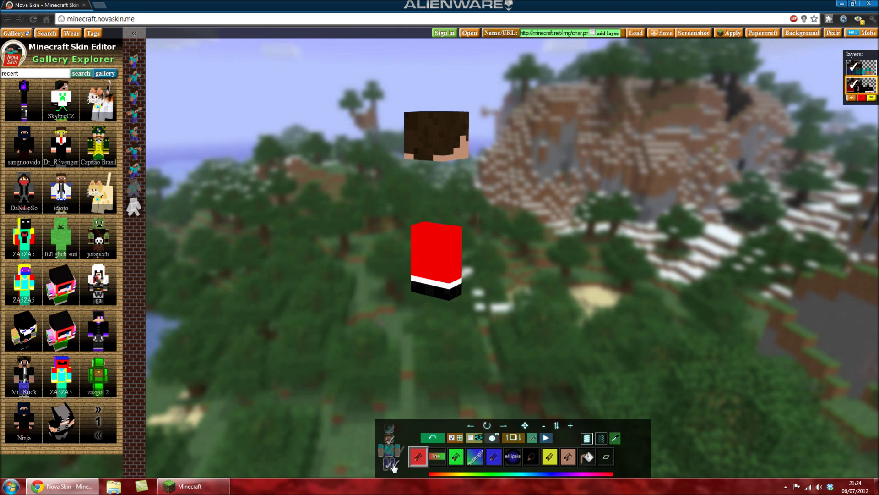
pyautogui.click(394, 466)
pyautogui.click(388, 466)
pyautogui.moveTo(447, 280)
pyautogui.mouseDown()
pyautogui.moveTo(417, 232)
pyautogui.moveTo(351, 284)
pyautogui.moveTo(467, 260)
pyautogui.moveTo(428, 229)
pyautogui.moveTo(446, 279)
pyautogui.mouseUp()
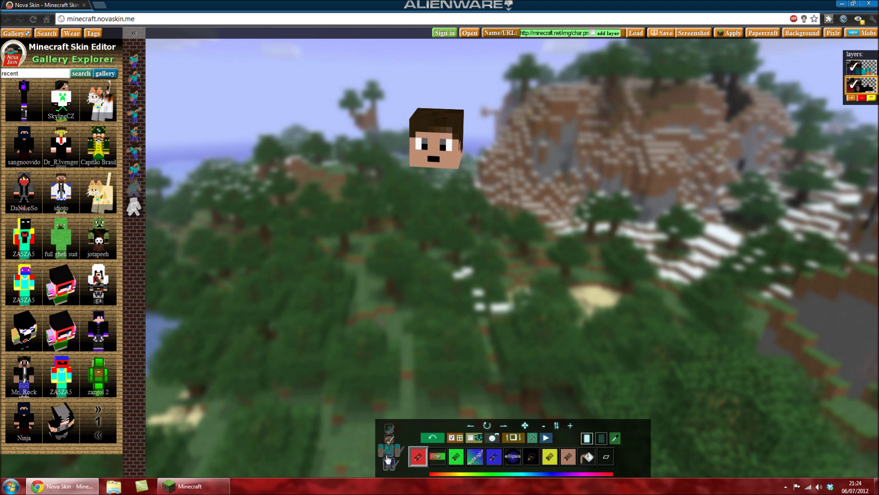
# Show all body parts again, enable the head overlay, and paint a red headband across the forehead.
pyautogui.click(392, 441)
pyautogui.click(399, 449)
pyautogui.click(390, 440)
pyautogui.click(390, 450)
pyautogui.click(382, 450)
pyautogui.click(387, 463)
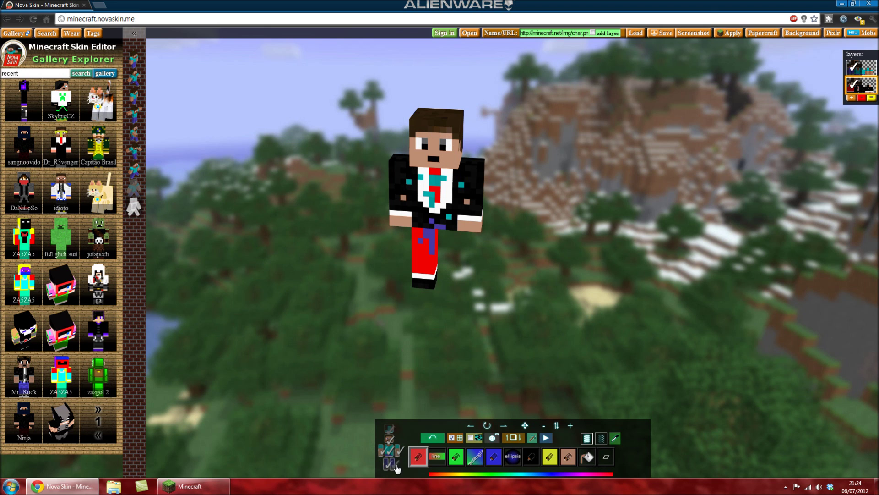
pyautogui.click(393, 464)
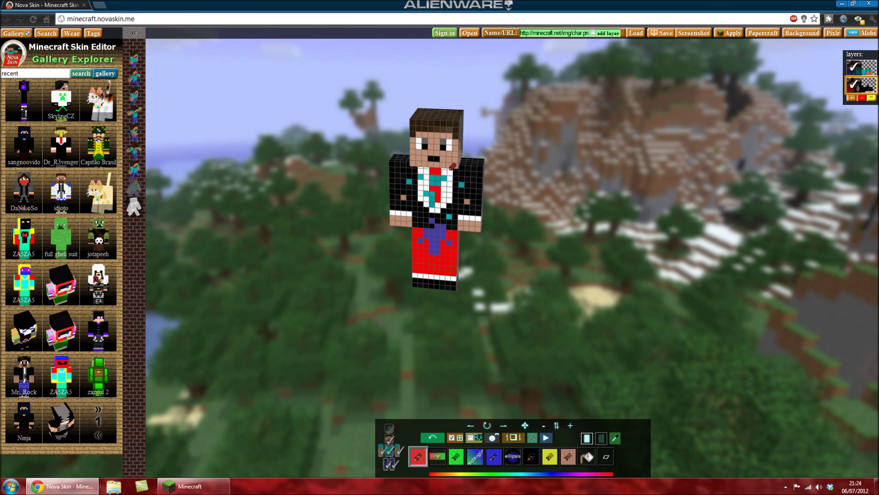
pyautogui.click(389, 431)
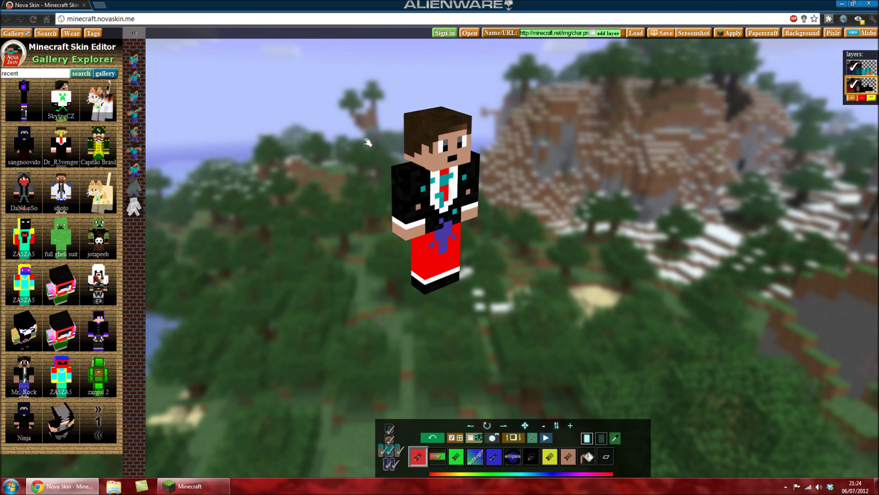
pyautogui.moveTo(417, 119)
pyautogui.mouseDown()
pyautogui.moveTo(460, 121)
pyautogui.moveTo(356, 114)
pyautogui.moveTo(331, 123)
pyautogui.mouseUp()
# Try the line, rectangle and ellipse tools and green, blue, red, black, yellow and brown colours.
pyautogui.scroll(1, 416, 137)
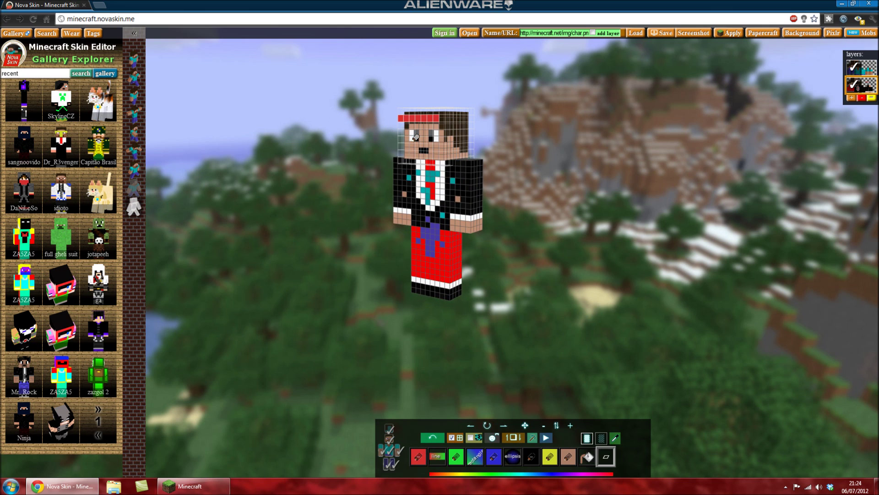
pyautogui.scroll(-1, 397, 207)
pyautogui.click(438, 460)
pyautogui.click(458, 462)
pyautogui.click(477, 460)
pyautogui.click(493, 455)
pyautogui.click(505, 462)
pyautogui.click(415, 460)
pyautogui.click(496, 461)
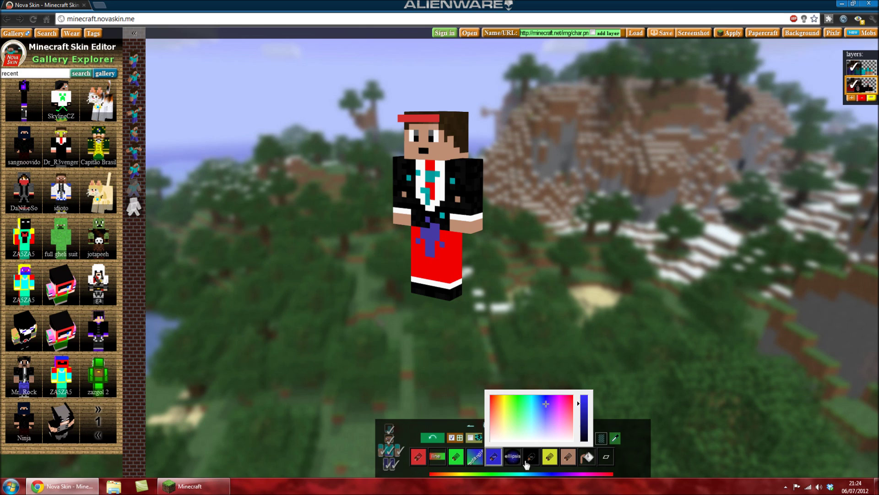
pyautogui.click(531, 462)
pyautogui.click(549, 462)
pyautogui.click(565, 463)
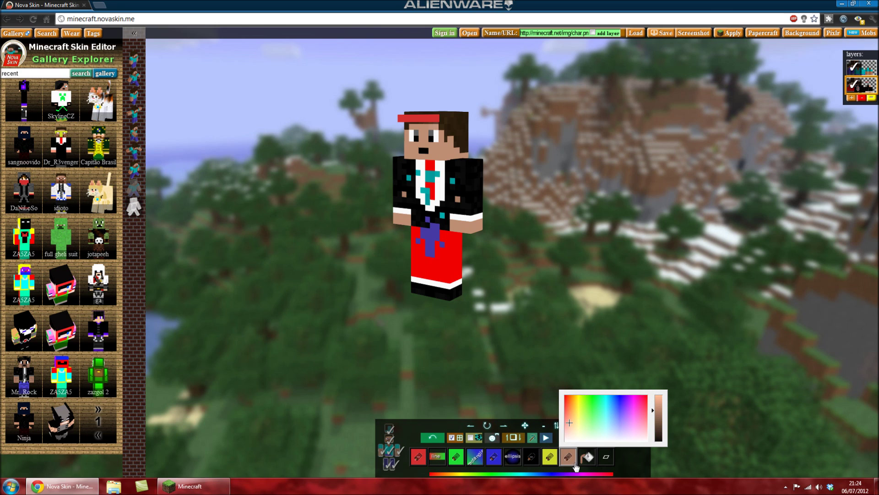
# Draw a white-ringed blue ellipse on the chest and a green-to-red gradient line down the legs.
pyautogui.click(512, 457)
pyautogui.moveTo(435, 203); pyautogui.dragTo(447, 174)
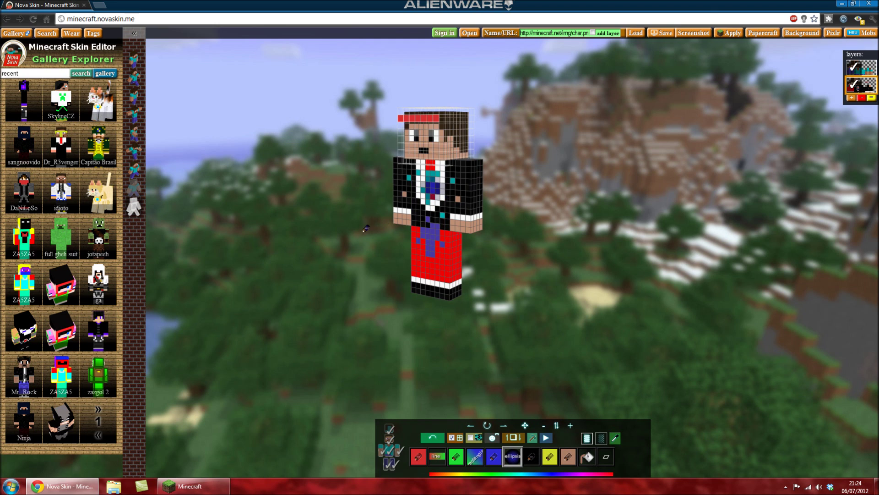
pyautogui.click(439, 458)
pyautogui.moveTo(436, 270); pyautogui.dragTo(436, 230)
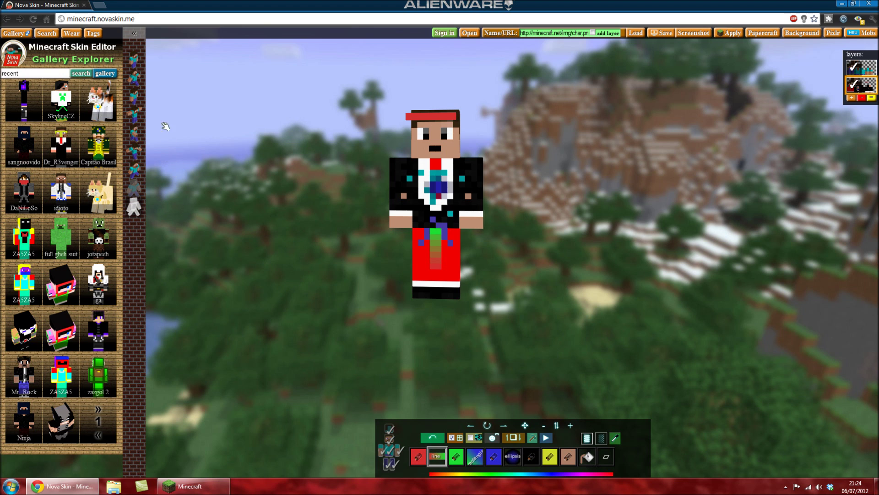
# Preview the walking, T-pose, walk2 and straight standing poses on the model.
pyautogui.click(134, 76)
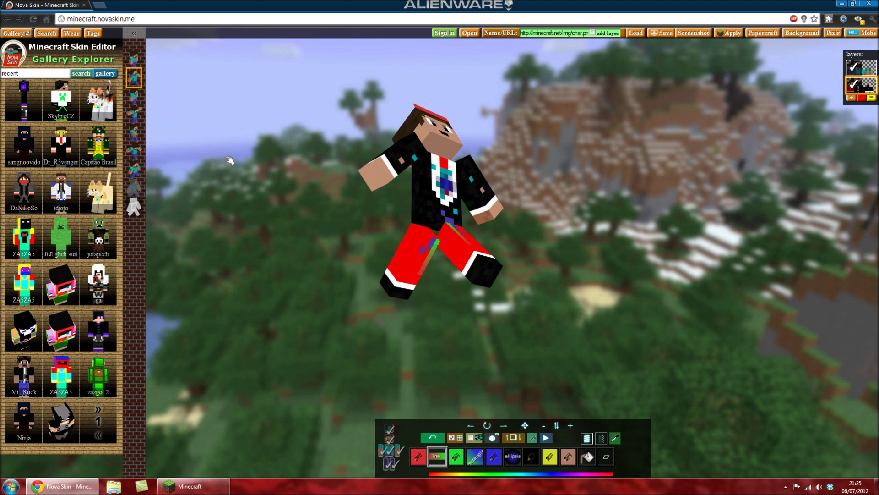
pyautogui.click(133, 115)
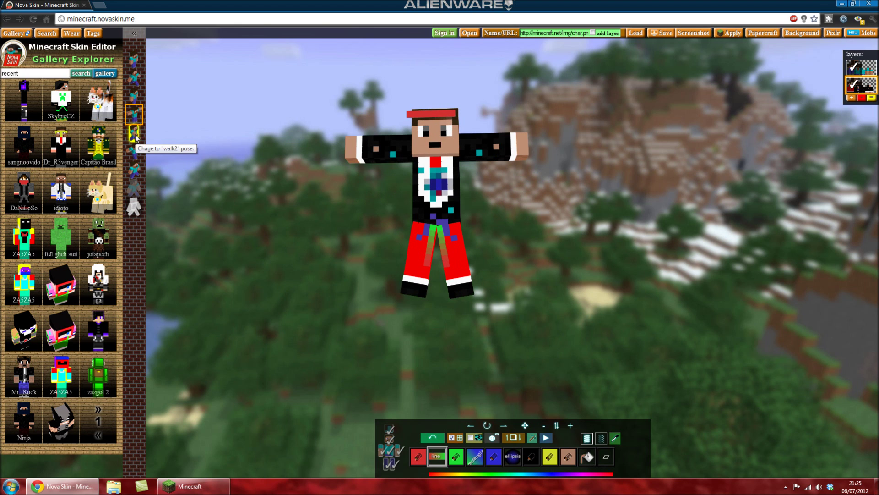
pyautogui.click(134, 134)
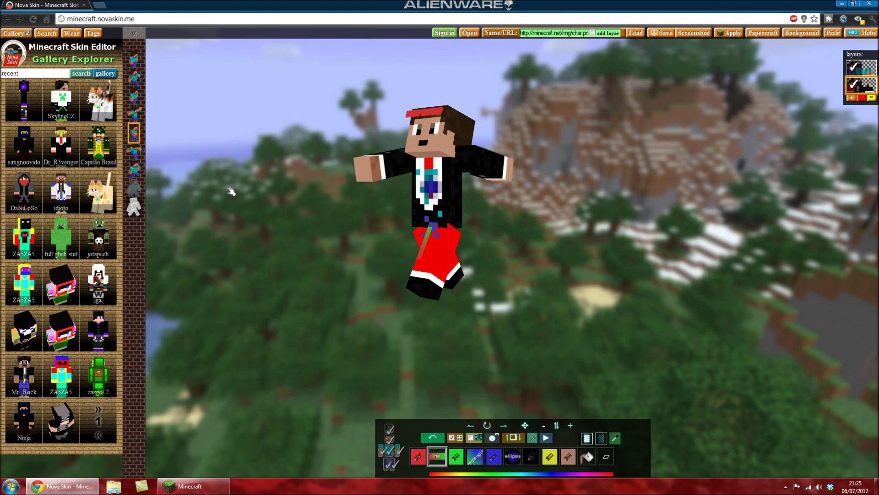
pyautogui.click(134, 169)
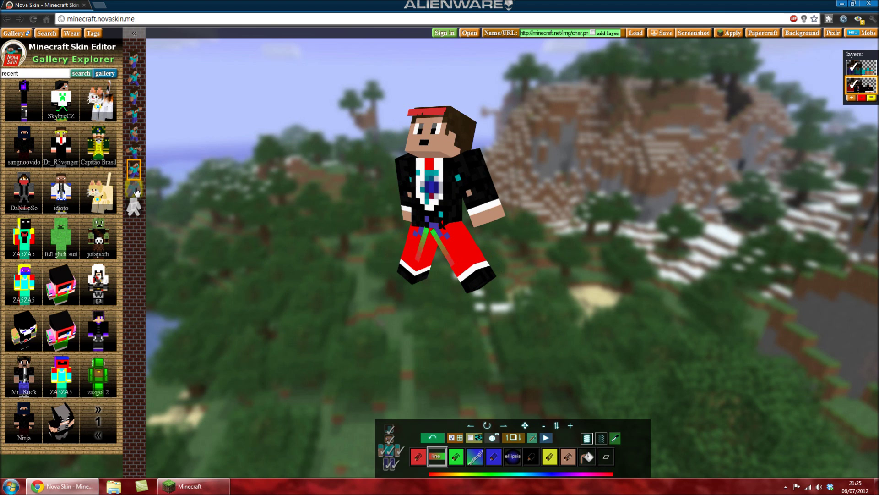
pyautogui.click(138, 208)
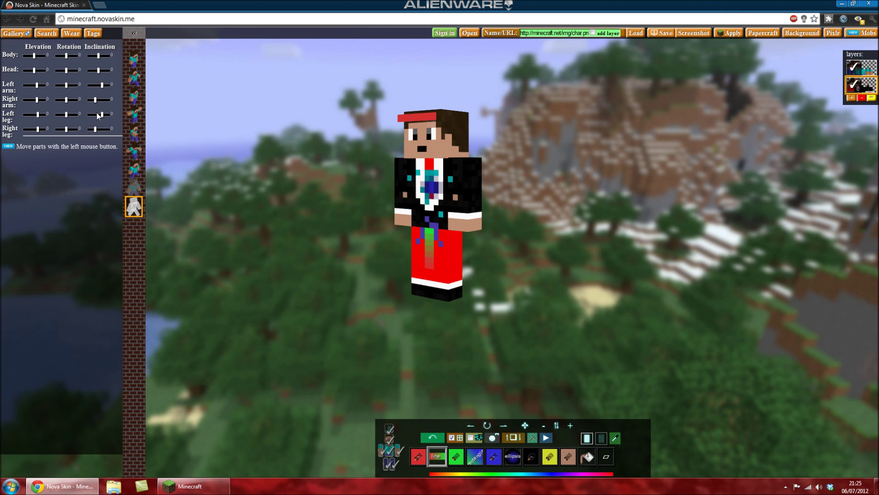
# Raise the body elevation to 200, tilt the head back, then reset to the default pose.
pyautogui.moveTo(35, 57)
pyautogui.mouseDown()
pyautogui.moveTo(46, 72)
pyautogui.moveTo(26, 71)
pyautogui.mouseUp()
pyautogui.rightClick(26, 70)
pyautogui.click(178, 82)
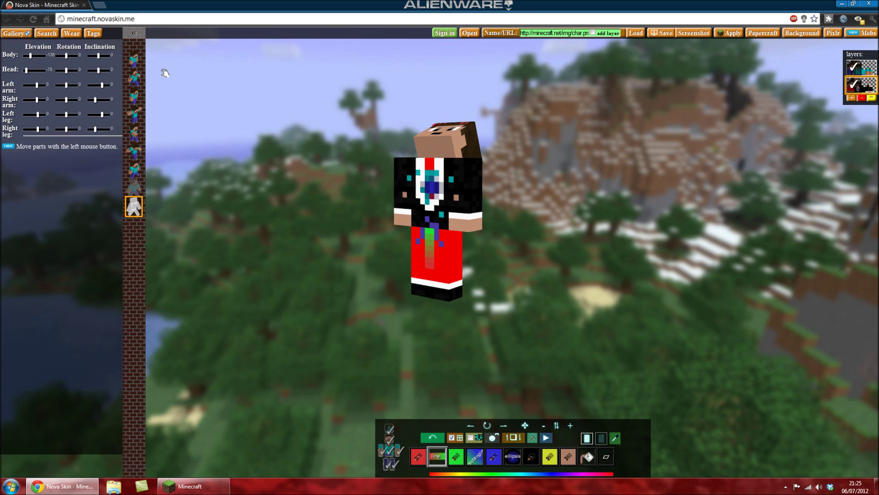
pyautogui.click(140, 64)
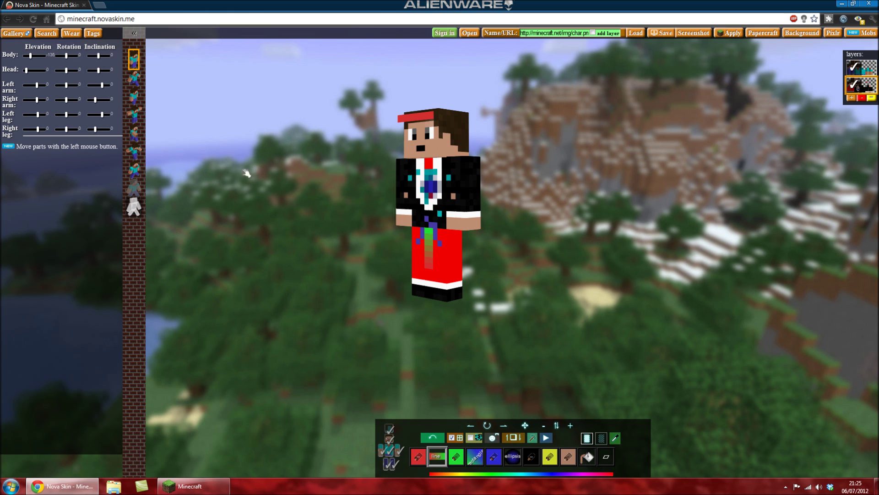
# Collapse the pose panel and set the pencil colour to pure bright red.
pyautogui.click(134, 33)
pyautogui.moveTo(242, 254); pyautogui.dragTo(271, 251)
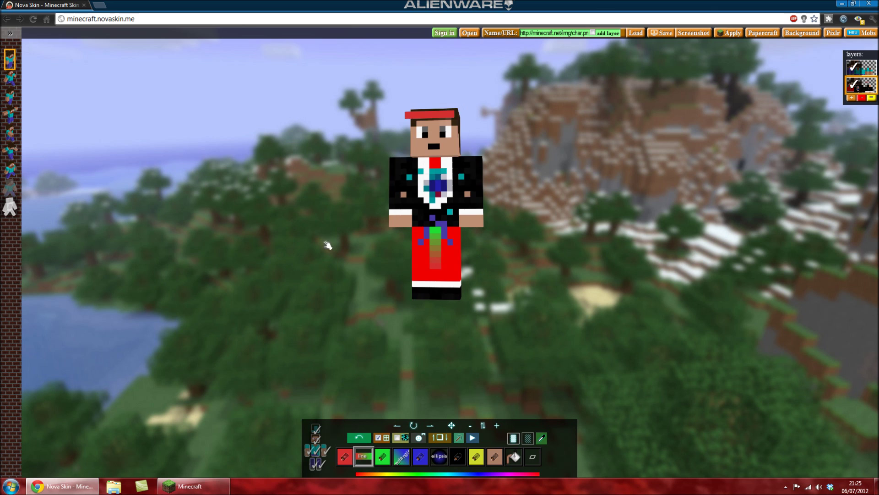
pyautogui.moveTo(261, 246); pyautogui.dragTo(318, 365)
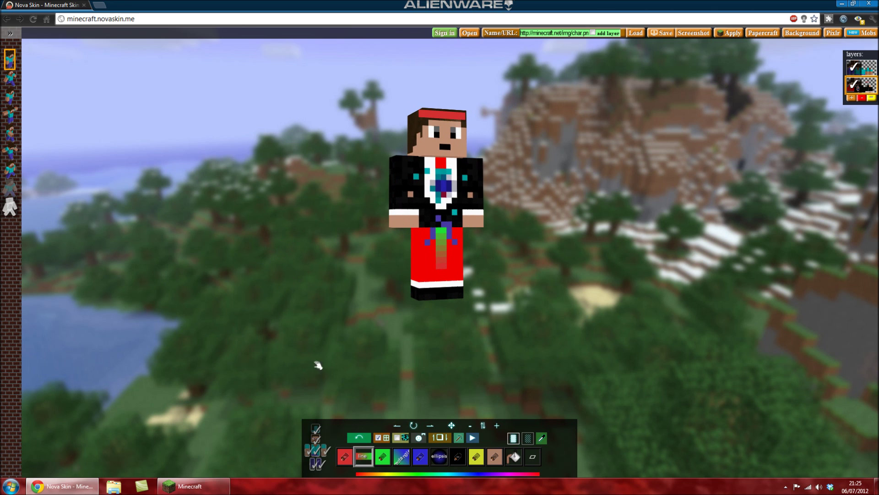
pyautogui.click(341, 458)
pyautogui.moveTo(411, 407); pyautogui.dragTo(436, 392)
pyautogui.click(378, 312)
# Paint the green belt, the area below it, the leg cuffs and the shoes red.
pyautogui.moveTo(437, 228); pyautogui.dragTo(451, 254)
pyautogui.click(445, 229)
pyautogui.moveTo(433, 296)
pyautogui.mouseDown()
pyautogui.moveTo(426, 290)
pyautogui.moveTo(436, 283)
pyautogui.moveTo(451, 288)
pyautogui.moveTo(433, 297)
pyautogui.moveTo(466, 306)
pyautogui.moveTo(444, 292)
pyautogui.moveTo(452, 290)
pyautogui.moveTo(396, 309)
pyautogui.moveTo(447, 304)
pyautogui.moveTo(453, 291)
pyautogui.moveTo(428, 280)
pyautogui.moveTo(419, 288)
pyautogui.moveTo(466, 293)
pyautogui.moveTo(446, 161)
pyautogui.moveTo(458, 176)
pyautogui.moveTo(403, 197)
pyautogui.moveTo(430, 190)
pyautogui.moveTo(443, 203)
pyautogui.moveTo(423, 193)
pyautogui.moveTo(415, 222)
pyautogui.moveTo(418, 210)
pyautogui.moveTo(430, 222)
pyautogui.moveTo(453, 216)
pyautogui.moveTo(445, 213)
pyautogui.moveTo(446, 226)
pyautogui.moveTo(449, 179)
pyautogui.moveTo(467, 208)
pyautogui.moveTo(457, 161)
pyautogui.moveTo(467, 161)
pyautogui.moveTo(467, 183)
pyautogui.moveTo(454, 169)
pyautogui.moveTo(430, 175)
pyautogui.moveTo(414, 219)
pyautogui.mouseUp()
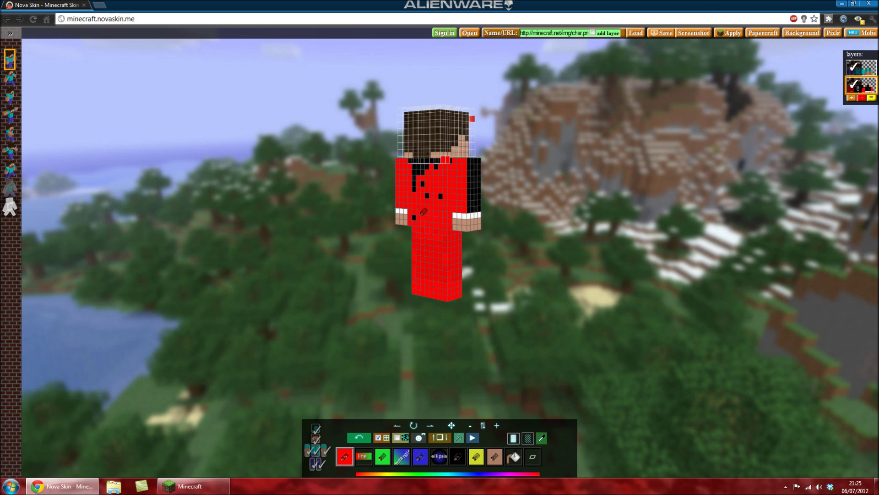
# Hide the red hat layer and paint the chest, collar, tie and teal pixel solid red.
pyautogui.moveTo(429, 196)
pyautogui.mouseDown()
pyautogui.moveTo(415, 166)
pyautogui.moveTo(435, 158)
pyautogui.moveTo(396, 164)
pyautogui.mouseUp()
pyautogui.click(317, 430)
pyautogui.moveTo(453, 159)
pyautogui.mouseDown()
pyautogui.moveTo(421, 159)
pyautogui.moveTo(431, 169)
pyautogui.moveTo(417, 187)
pyautogui.mouseUp()
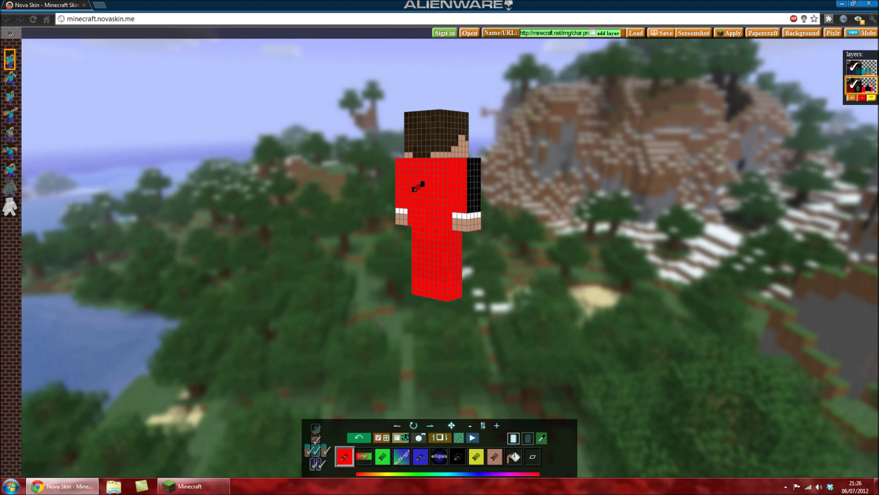
pyautogui.moveTo(499, 223); pyautogui.dragTo(376, 224)
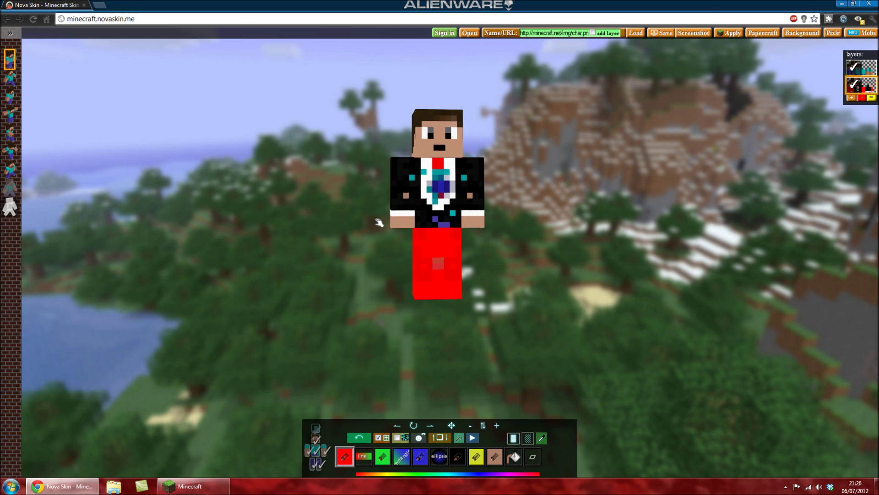
pyautogui.moveTo(438, 196)
pyautogui.mouseDown()
pyautogui.moveTo(448, 181)
pyautogui.moveTo(419, 170)
pyautogui.moveTo(443, 188)
pyautogui.moveTo(433, 213)
pyautogui.moveTo(440, 221)
pyautogui.moveTo(418, 216)
pyautogui.moveTo(427, 195)
pyautogui.moveTo(424, 223)
pyautogui.mouseUp()
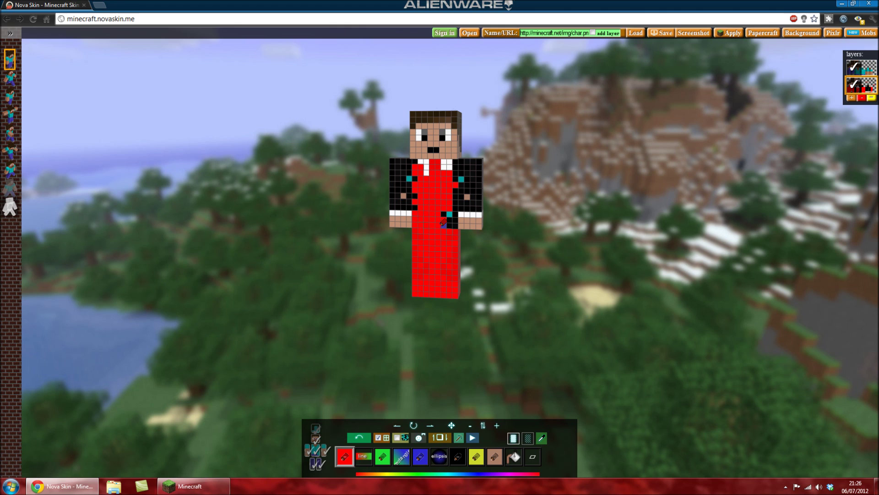
pyautogui.moveTo(455, 224)
pyautogui.mouseDown()
pyautogui.moveTo(459, 180)
pyautogui.moveTo(443, 161)
pyautogui.moveTo(423, 160)
pyautogui.moveTo(416, 207)
pyautogui.moveTo(436, 163)
pyautogui.moveTo(452, 162)
pyautogui.moveTo(415, 173)
pyautogui.moveTo(465, 188)
pyautogui.moveTo(485, 222)
pyautogui.moveTo(458, 213)
pyautogui.mouseUp()
pyautogui.moveTo(555, 287)
pyautogui.mouseDown()
pyautogui.moveTo(571, 267)
pyautogui.moveTo(558, 261)
pyautogui.moveTo(615, 268)
pyautogui.moveTo(565, 273)
pyautogui.moveTo(564, 299)
pyautogui.mouseUp()
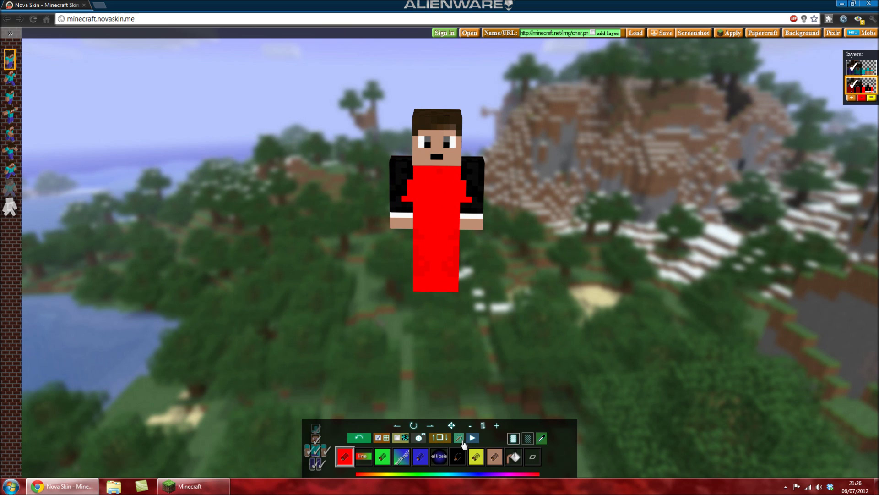
pyautogui.moveTo(344, 384); pyautogui.dragTo(350, 357)
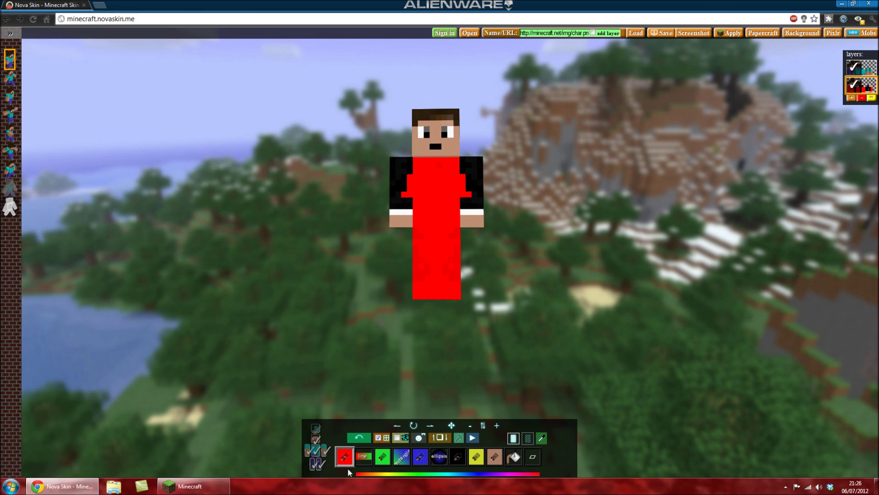
# Set a second pencil's colour to white.
pyautogui.click(383, 456)
pyautogui.moveTo(394, 427)
pyautogui.mouseDown()
pyautogui.moveTo(432, 395)
pyautogui.moveTo(404, 404)
pyautogui.moveTo(388, 440)
pyautogui.mouseUp()
pyautogui.moveTo(473, 417); pyautogui.dragTo(457, 355)
pyautogui.click(365, 322)
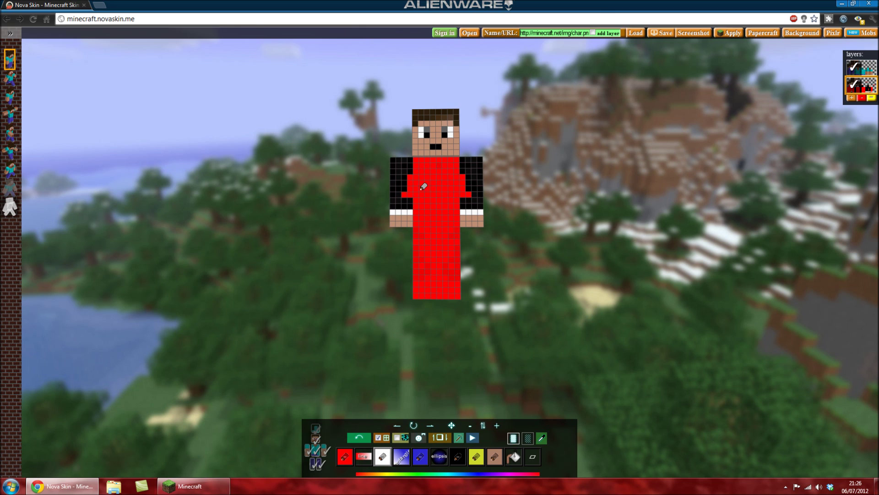
# Draw white 'HI' lettering across the red chest.
pyautogui.moveTo(418, 185); pyautogui.dragTo(418, 202)
pyautogui.moveTo(432, 188); pyautogui.dragTo(432, 213)
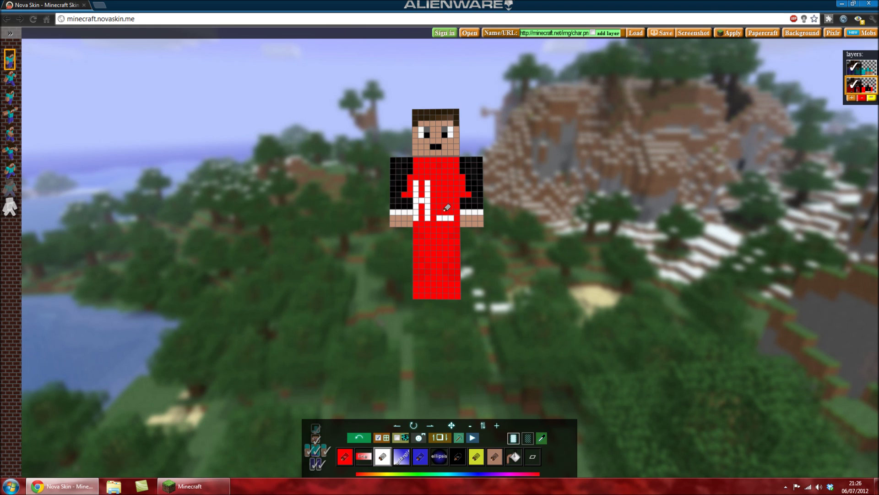
pyautogui.moveTo(446, 205); pyautogui.dragTo(446, 194)
pyautogui.click(453, 182)
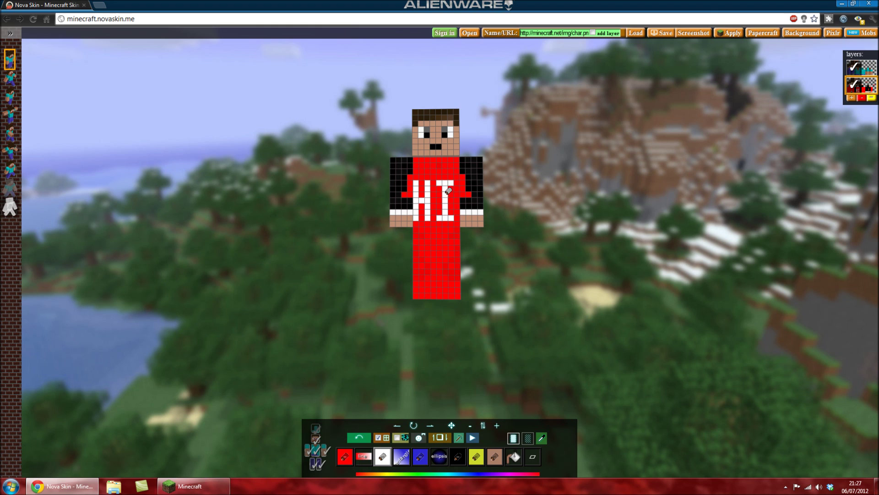
pyautogui.click(428, 165)
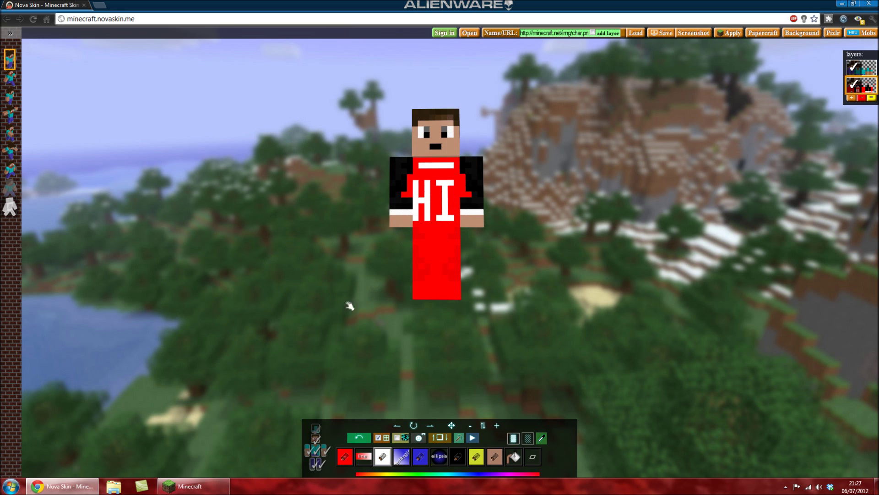
# Paint the eyes white and fill the mouth as a solid white bar.
pyautogui.moveTo(316, 289)
pyautogui.mouseDown()
pyautogui.moveTo(359, 261)
pyautogui.moveTo(304, 314)
pyautogui.moveTo(321, 305)
pyautogui.mouseUp()
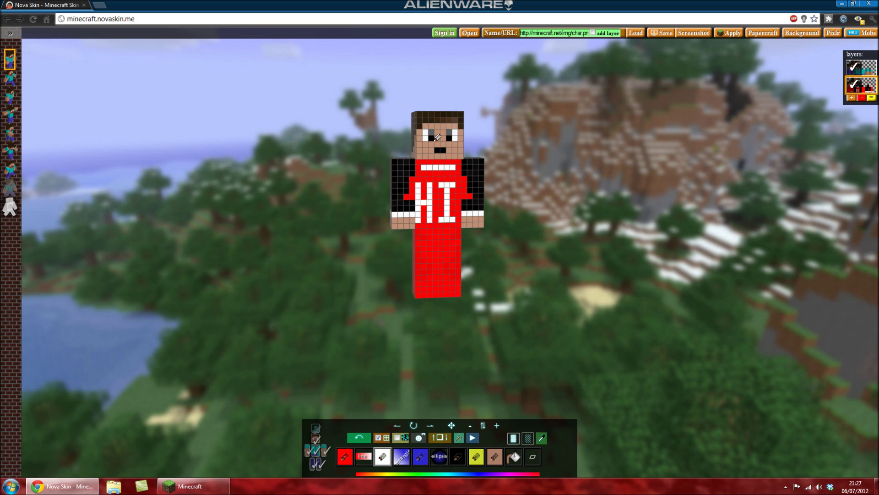
pyautogui.moveTo(432, 133); pyautogui.dragTo(450, 138)
pyautogui.moveTo(458, 148); pyautogui.dragTo(424, 149)
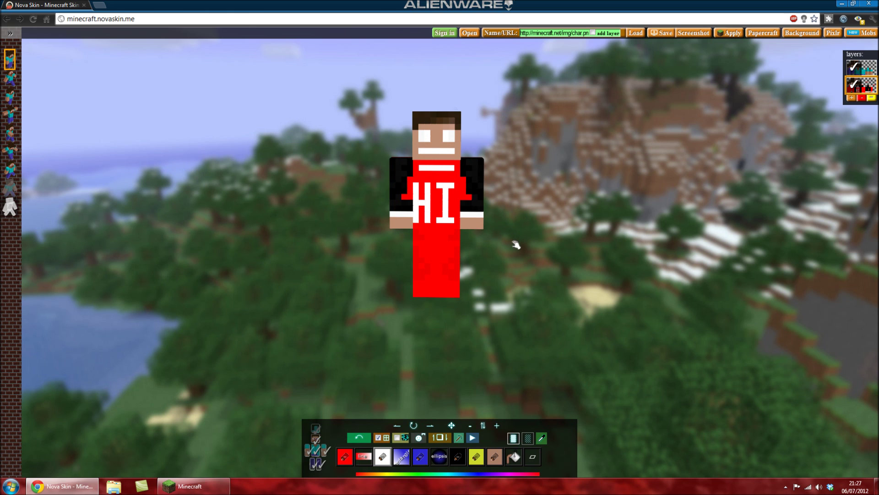
# Restore the red headband from the item picker and rotate to view the held pickaxe.
pyautogui.click(460, 438)
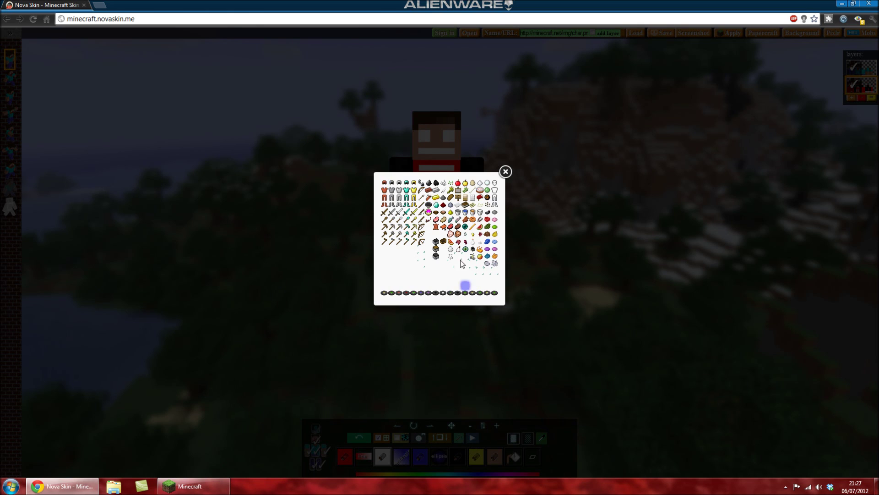
pyautogui.click(408, 185)
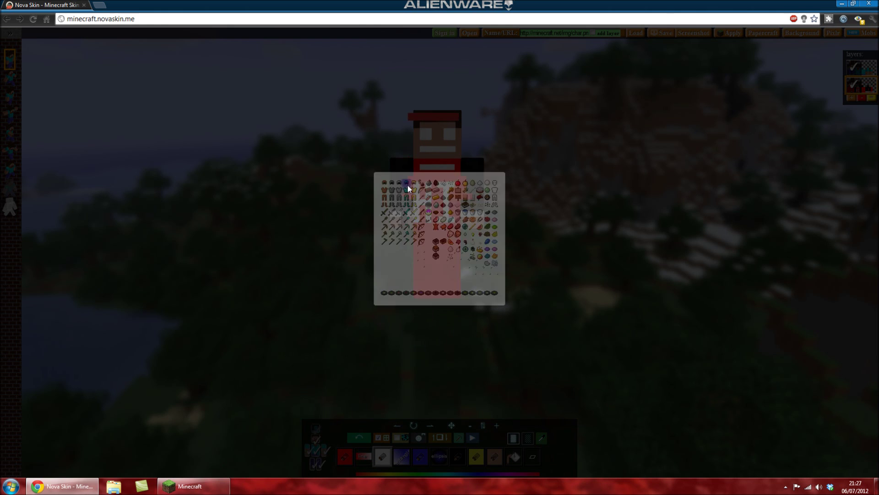
pyautogui.moveTo(379, 246); pyautogui.dragTo(421, 245)
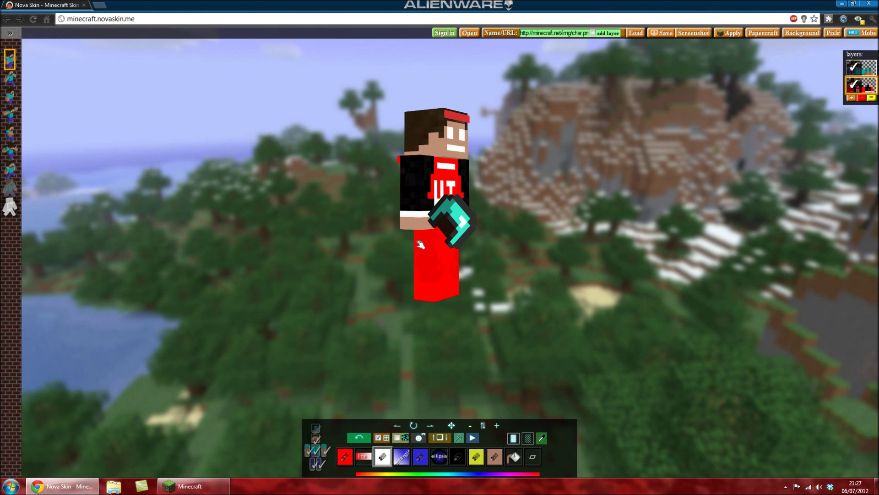
# Give the model a diamond sword, then swap it for a dark rod-like item.
pyautogui.click(460, 439)
pyautogui.click(414, 217)
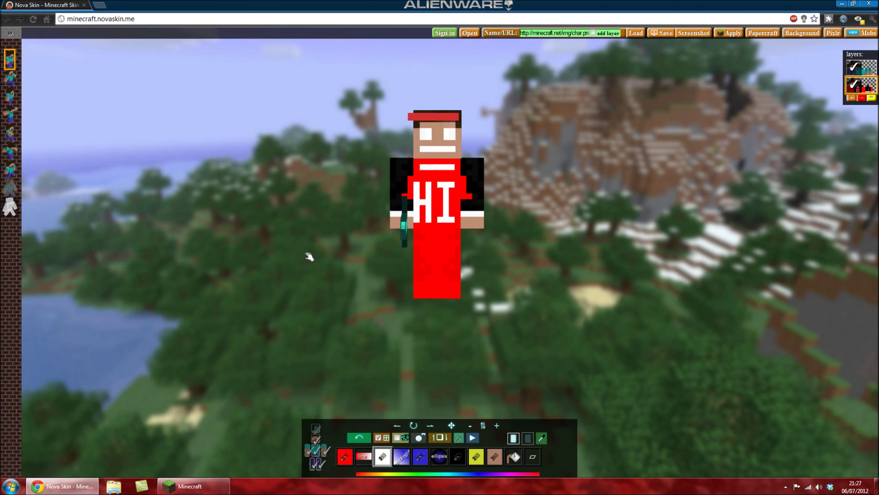
pyautogui.moveTo(308, 255); pyautogui.dragTo(375, 255)
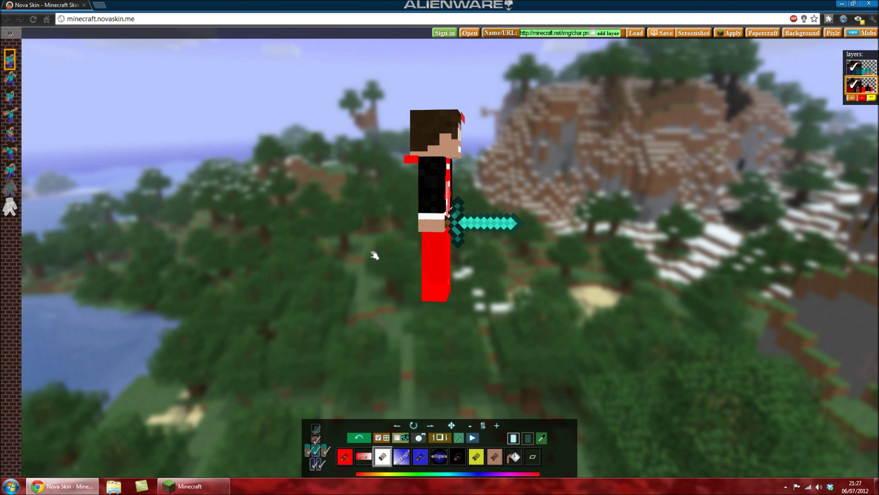
pyautogui.click(459, 438)
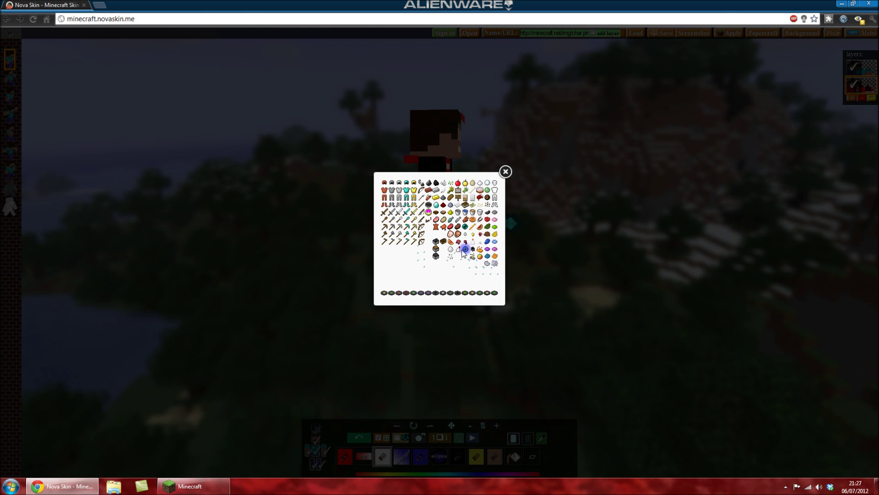
pyautogui.click(435, 256)
# Paint the legs white on the front, back, side and underside.
pyautogui.moveTo(338, 260)
pyautogui.mouseDown()
pyautogui.moveTo(374, 261)
pyautogui.moveTo(338, 262)
pyautogui.mouseUp()
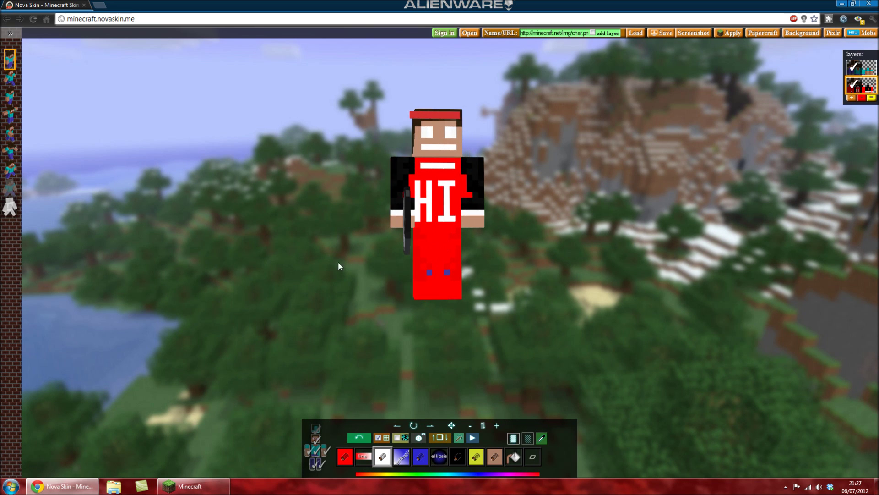
pyautogui.click(430, 270)
pyautogui.moveTo(369, 327); pyautogui.dragTo(465, 328)
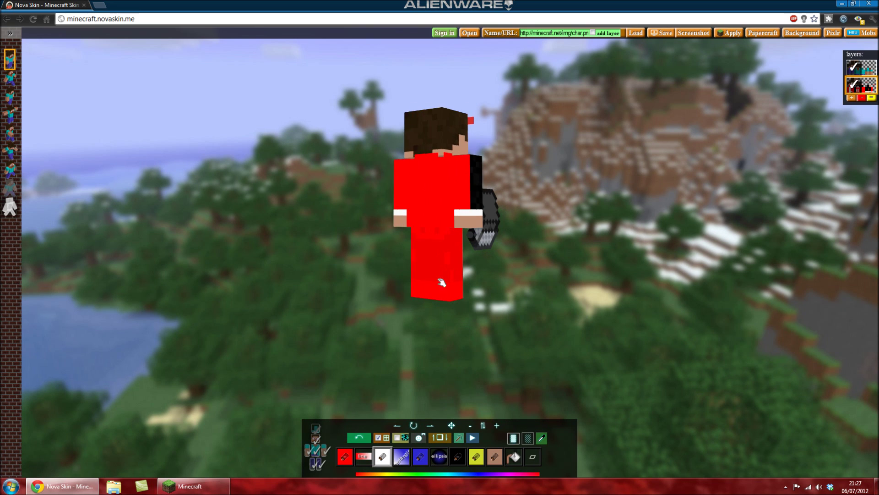
pyautogui.click(440, 262)
pyautogui.click(461, 272)
pyautogui.moveTo(360, 295); pyautogui.dragTo(438, 232)
pyautogui.click(439, 231)
# Fill the head overlay's back, top and side white to form a hood.
pyautogui.moveTo(489, 220); pyautogui.dragTo(445, 250)
pyautogui.doubleClick(447, 213)
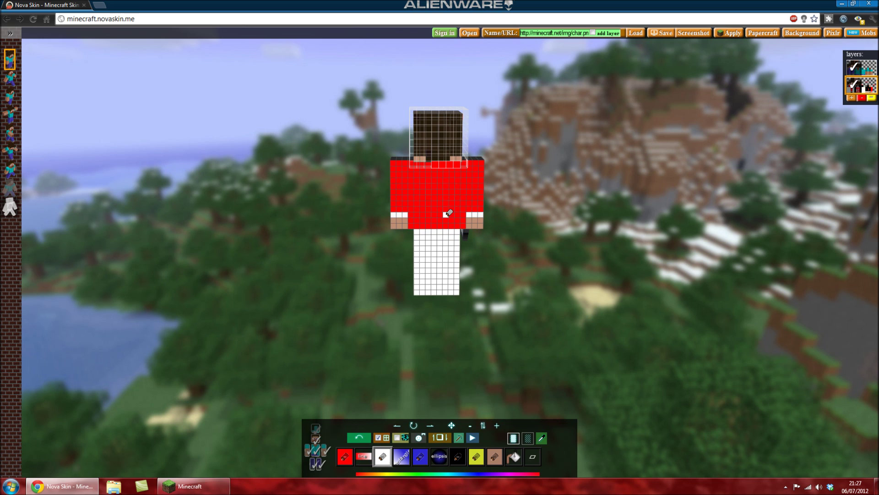
pyautogui.doubleClick(394, 226)
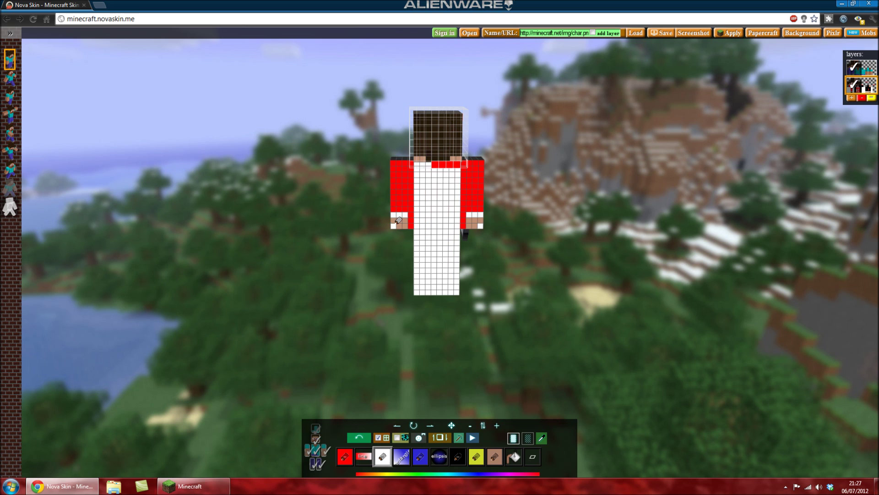
pyautogui.doubleClick(449, 162)
pyautogui.moveTo(377, 184); pyautogui.dragTo(440, 150)
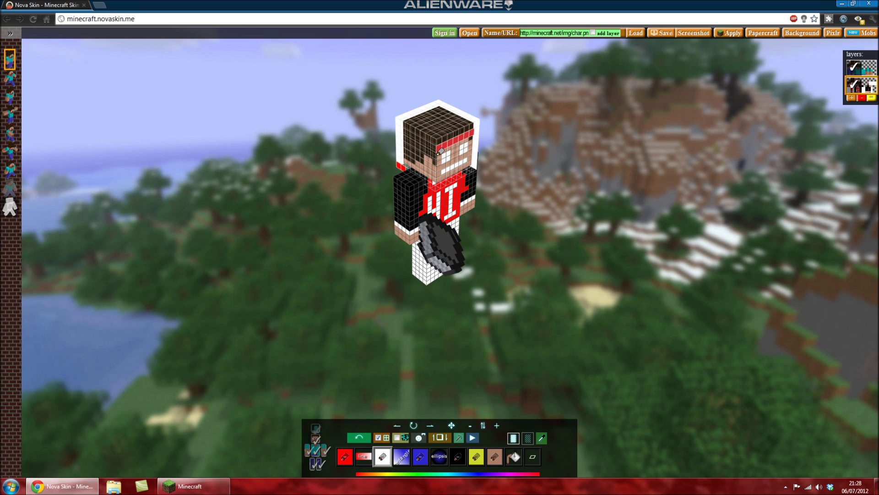
pyautogui.doubleClick(436, 122)
pyautogui.doubleClick(423, 162)
pyautogui.moveTo(519, 228)
pyautogui.mouseDown()
pyautogui.moveTo(497, 212)
pyautogui.moveTo(372, 225)
pyautogui.moveTo(479, 217)
pyautogui.mouseUp()
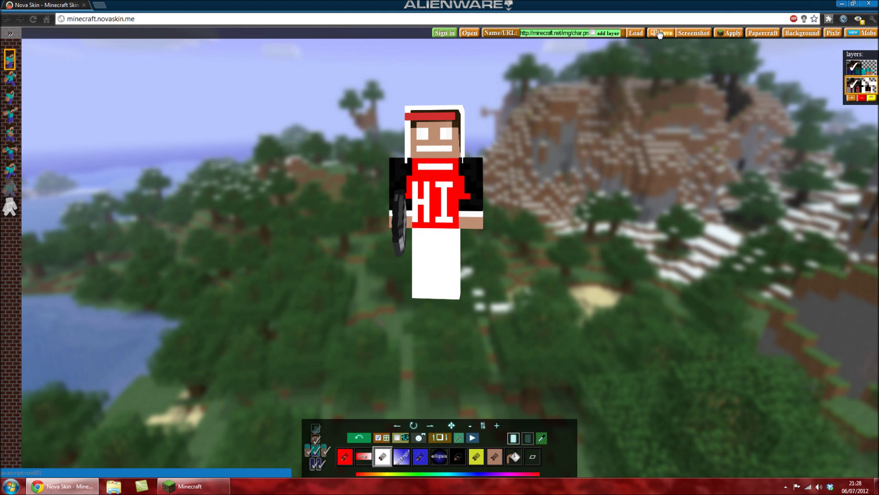
# Start applying the skin, sign in, and reach the Minecraft profile page in the popup.
pyautogui.click(731, 38)
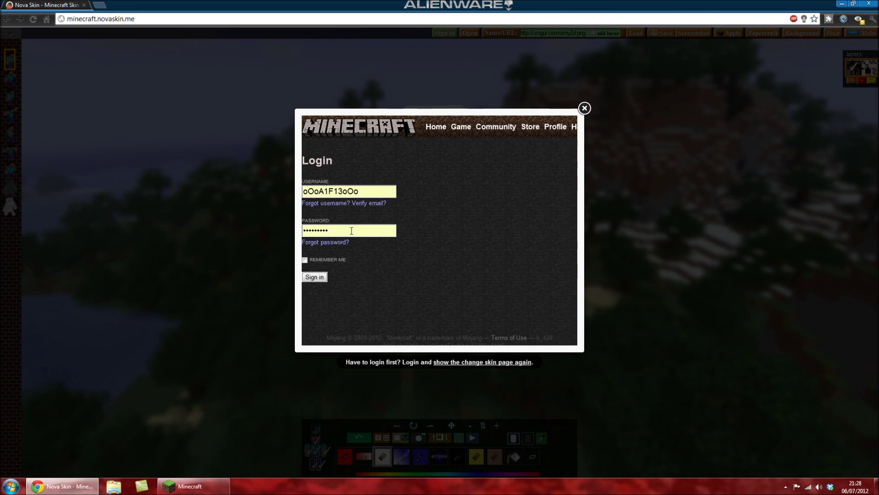
pyautogui.click(315, 277)
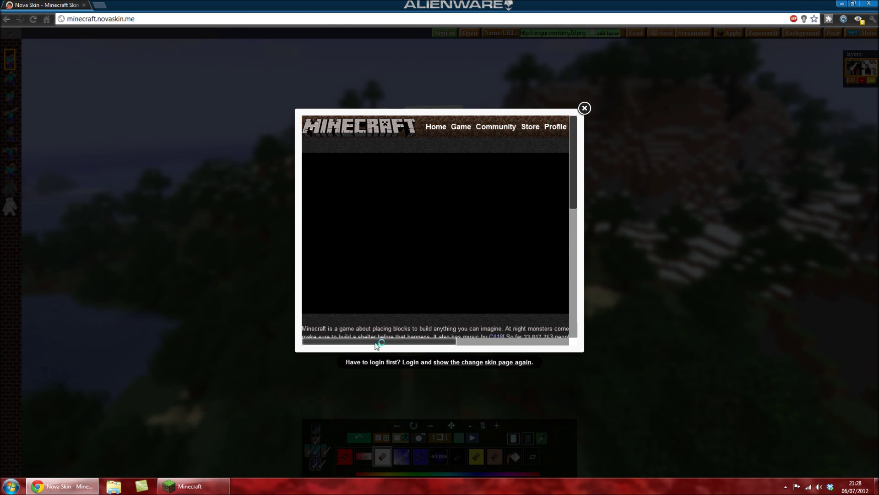
pyautogui.moveTo(377, 346); pyautogui.dragTo(495, 344)
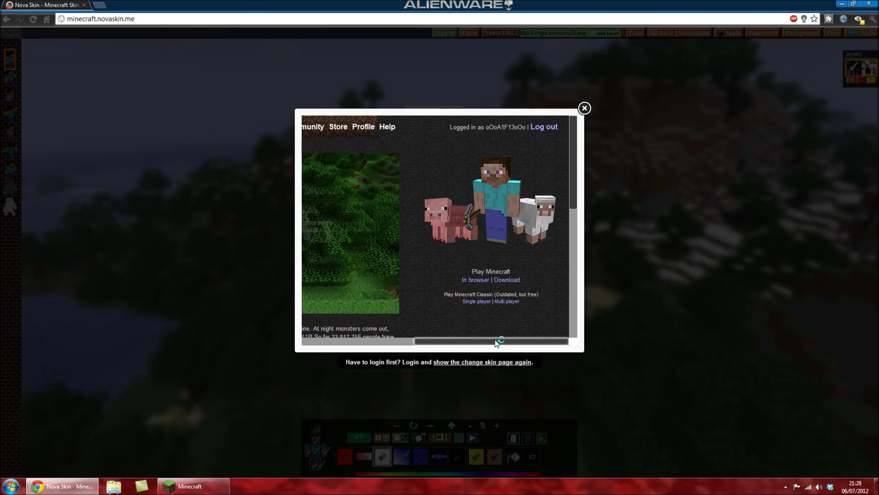
pyautogui.moveTo(573, 186); pyautogui.dragTo(543, 305)
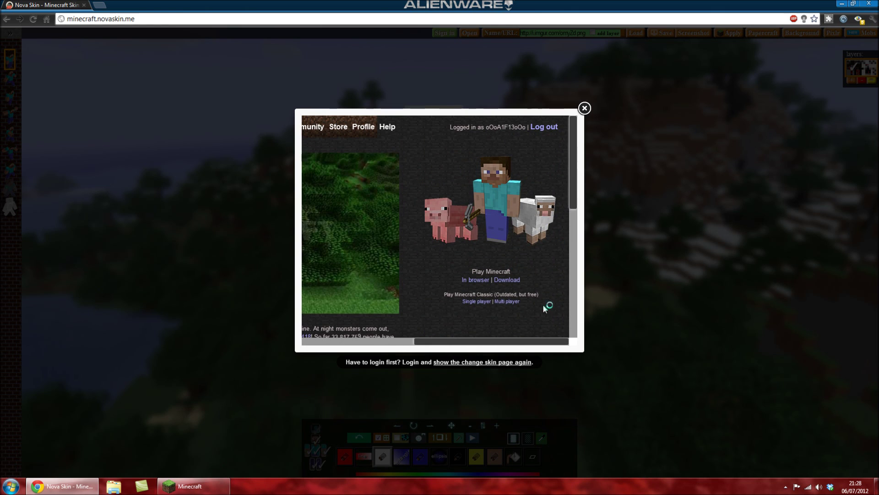
pyautogui.moveTo(541, 341); pyautogui.dragTo(515, 341)
pyautogui.click(399, 129)
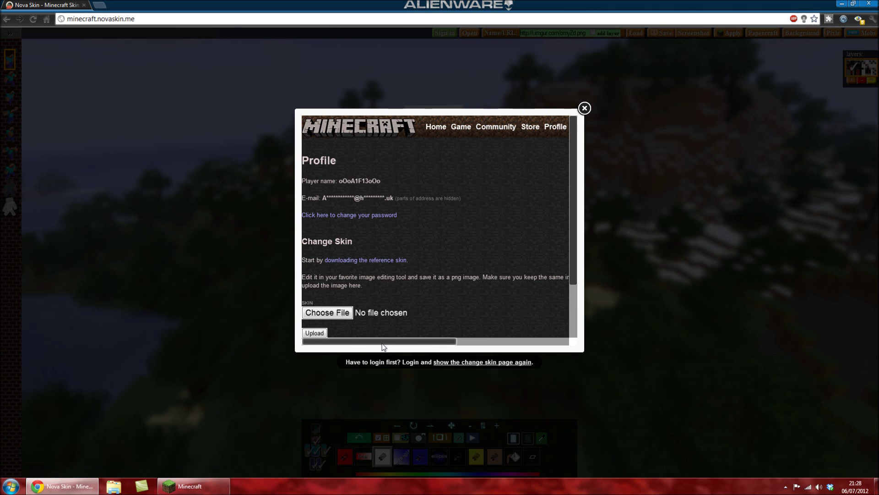
# Try the skin upload, cancel the file choice, and close the profile popup.
pyautogui.scroll(-1, 397, 274)
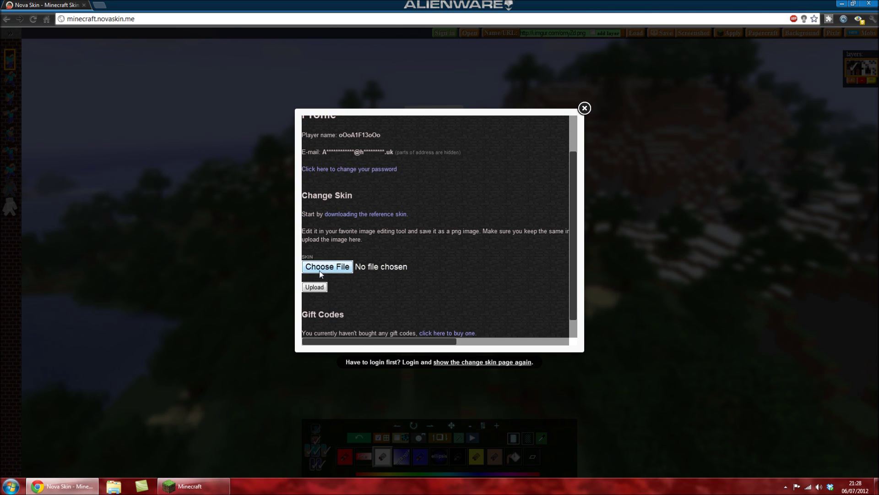
pyautogui.click(315, 288)
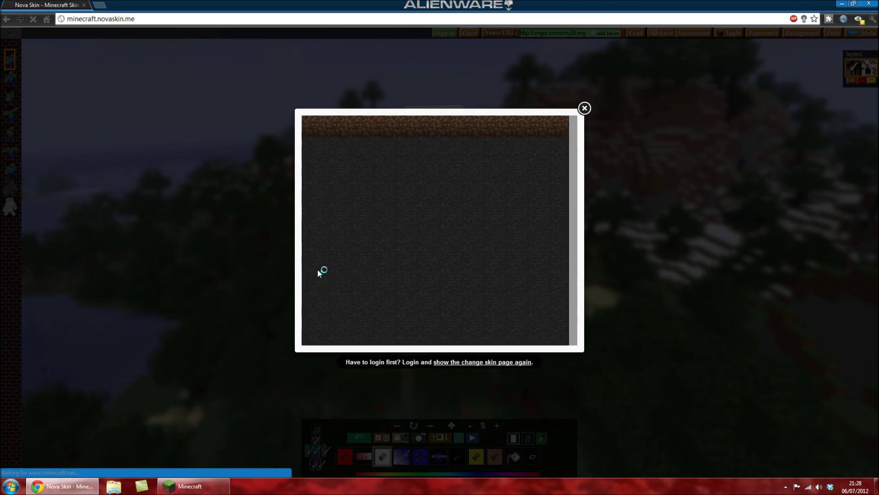
pyautogui.click(331, 312)
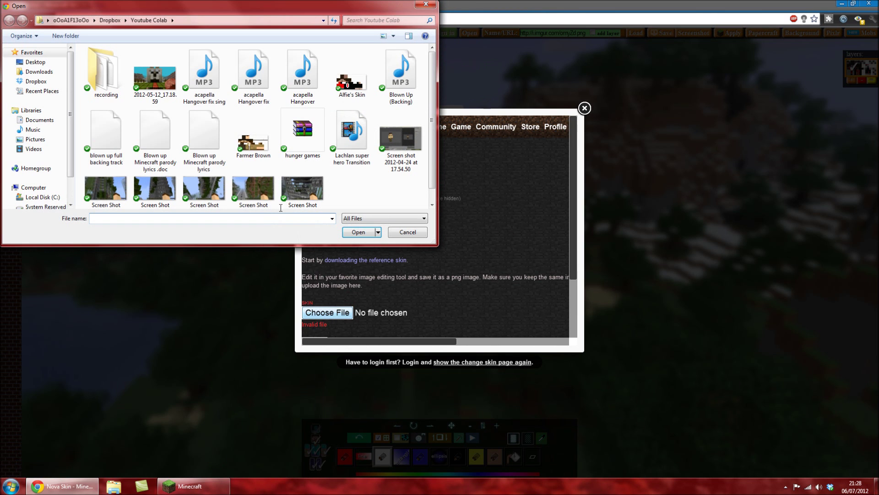
pyautogui.click(407, 232)
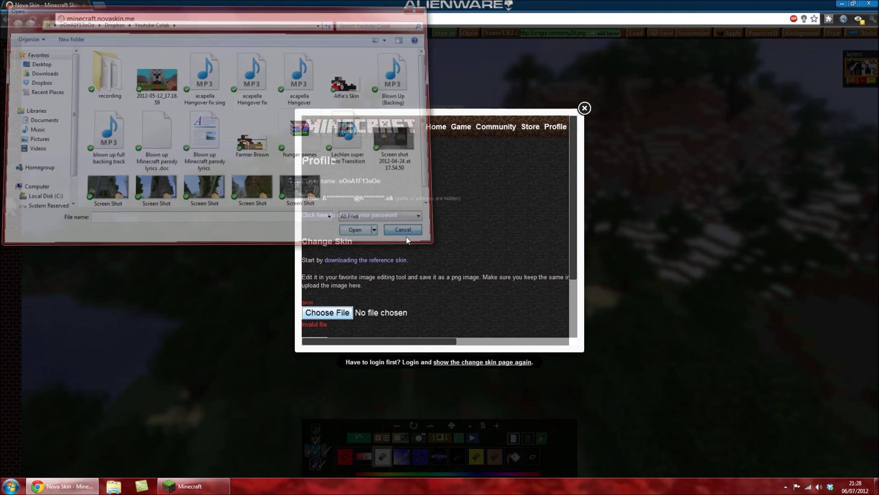
pyautogui.click(585, 109)
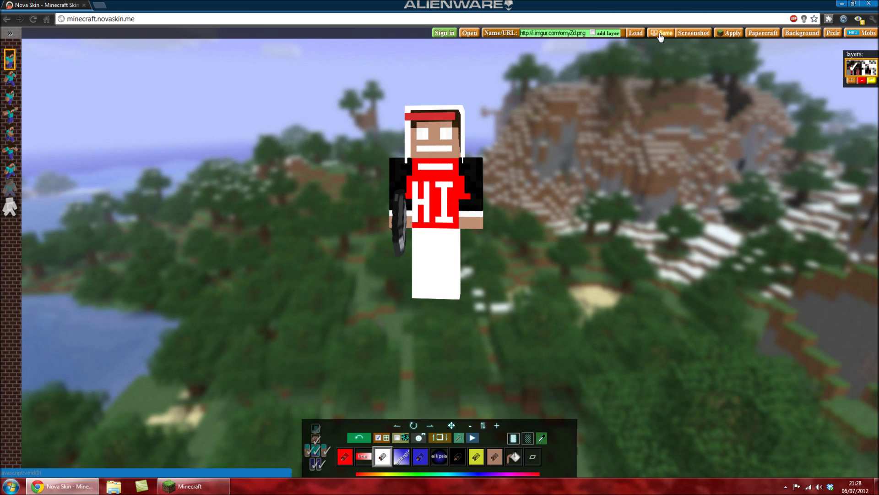
# Save the skin under the name HI with a description.
pyautogui.click(660, 38)
pyautogui.click(304, 276)
pyautogui.click(311, 261)
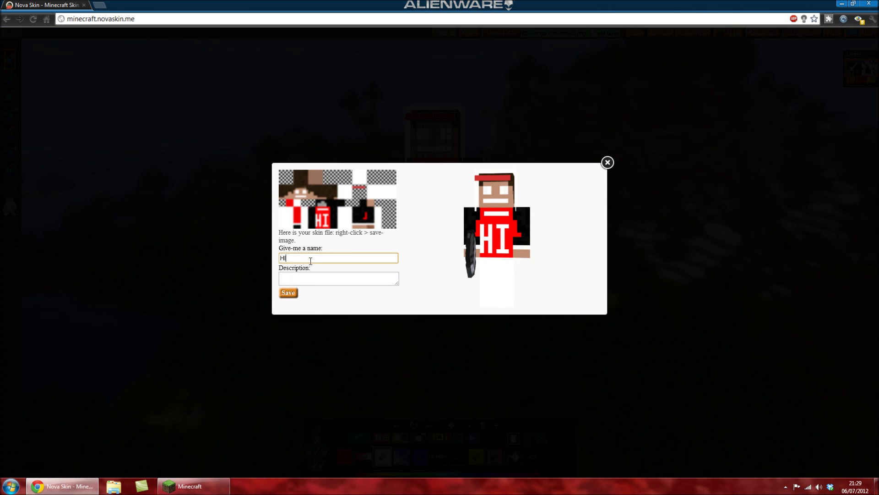
pyautogui.click(314, 275)
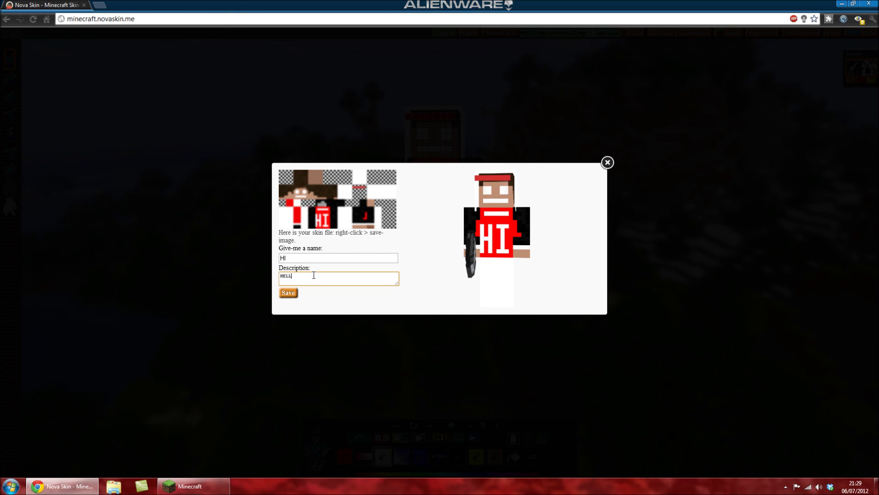
pyautogui.click(289, 293)
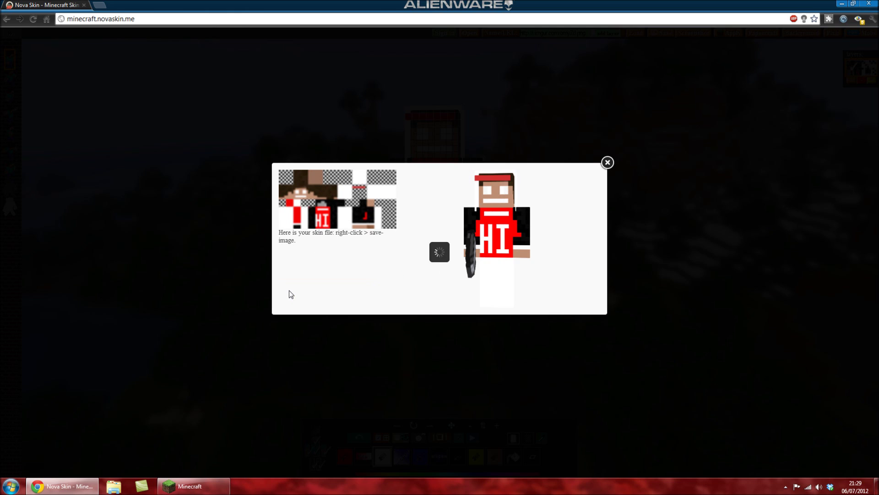
# Download the saved skin image file, then close the saved-skin dialog.
pyautogui.click(293, 258)
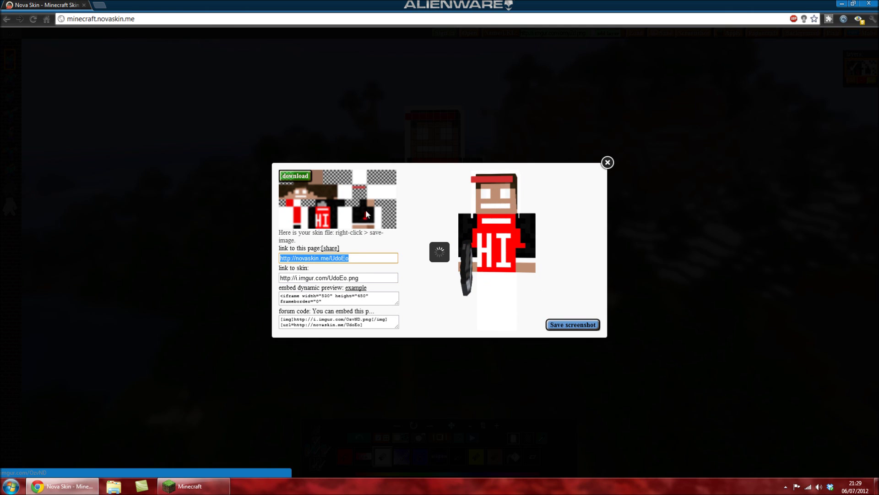
pyautogui.click(300, 176)
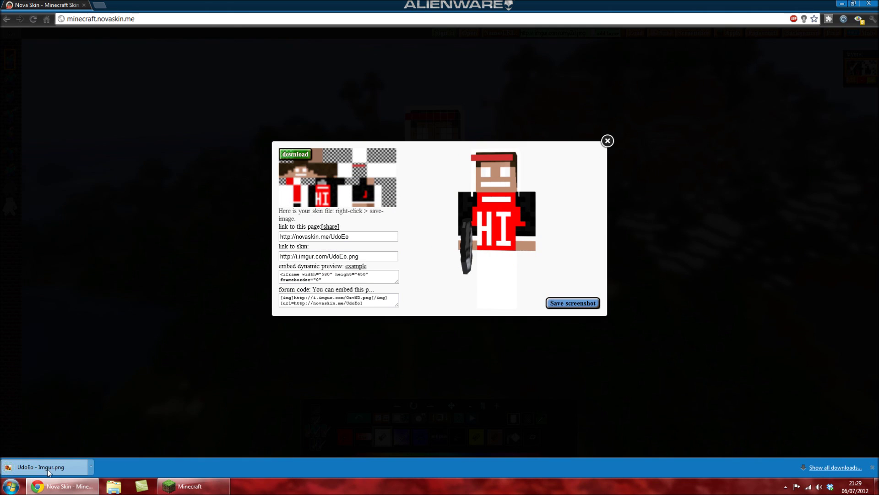
pyautogui.click(339, 277)
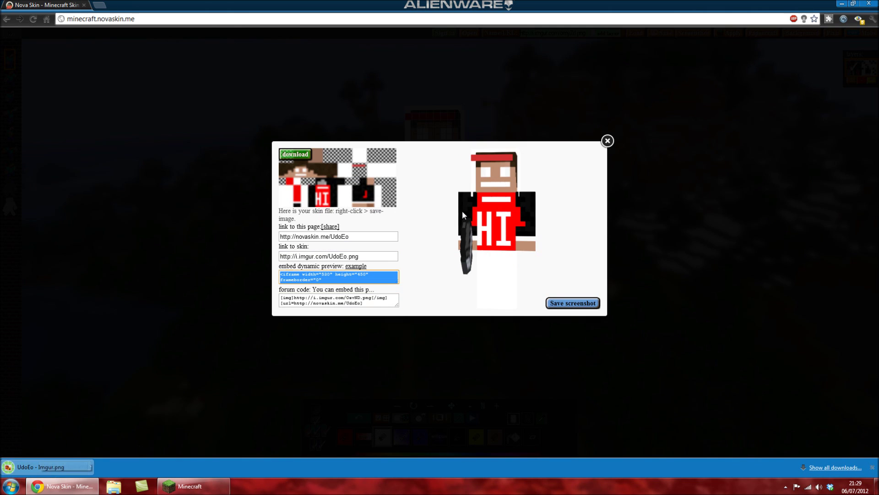
pyautogui.click(607, 140)
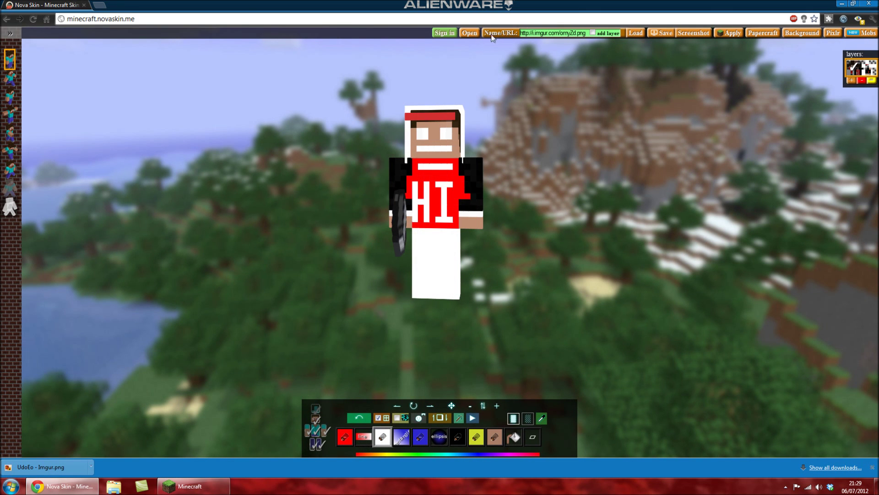
# Apply the red HI skin to the Minecraft account, confirm Change, and close the popup.
pyautogui.click(732, 35)
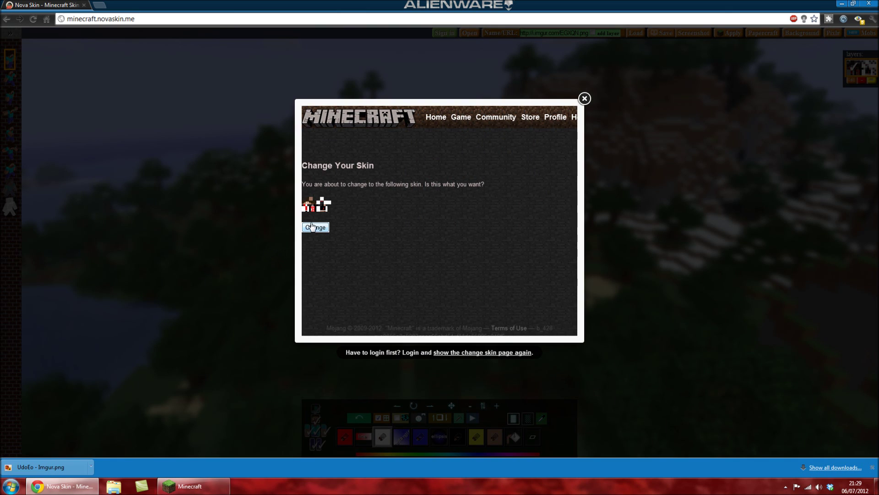
pyautogui.click(318, 230)
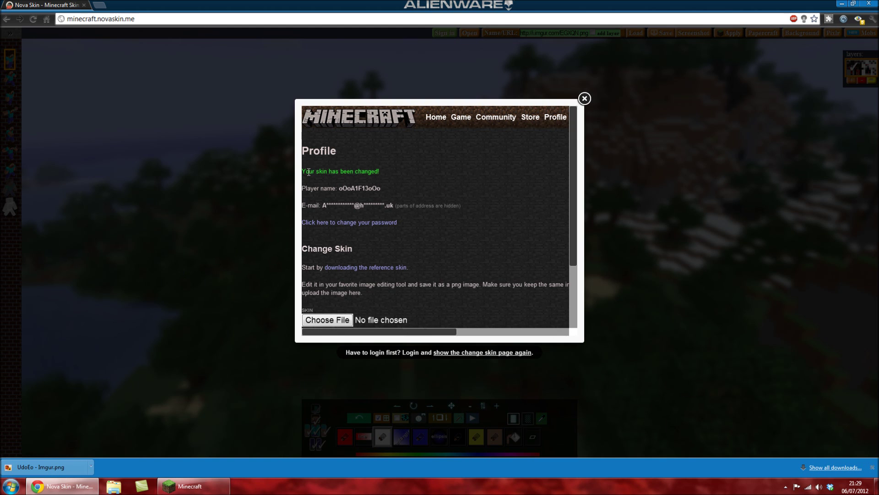
pyautogui.click(584, 99)
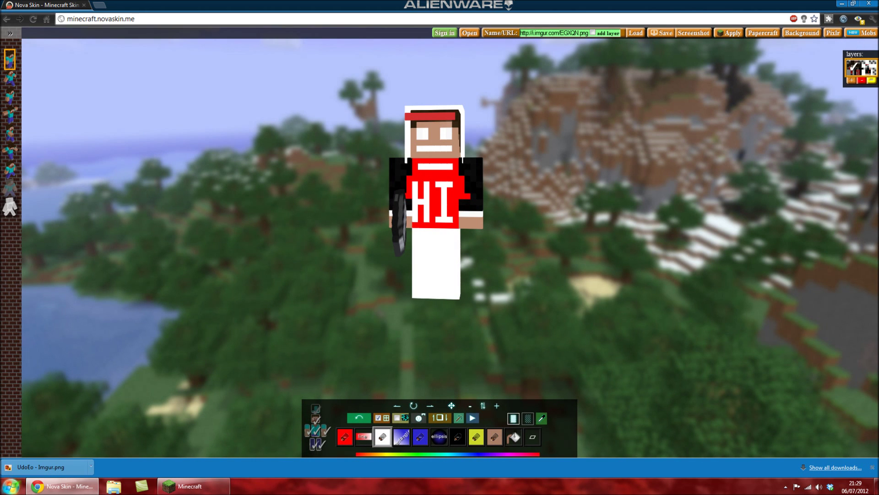
# Launch Minecraft from a Start menu search, then close the blank window.
pyautogui.click(19, 486)
pyautogui.write('mi')
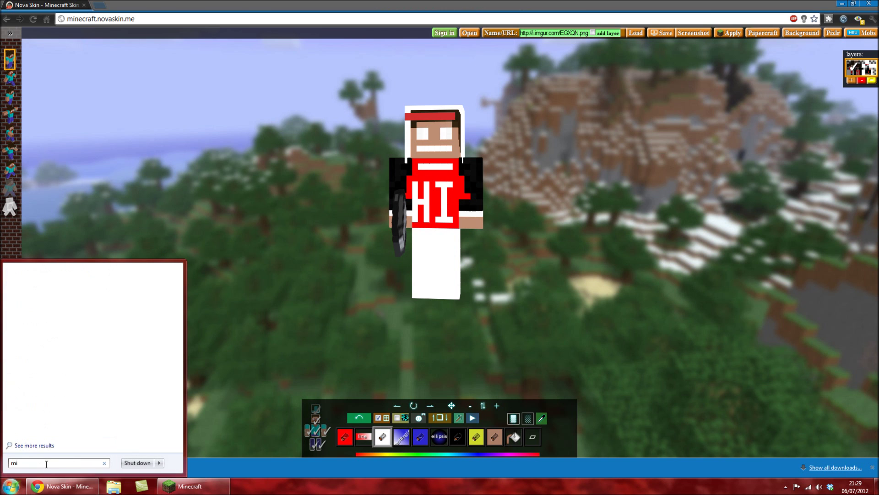
pyautogui.write('necraft')
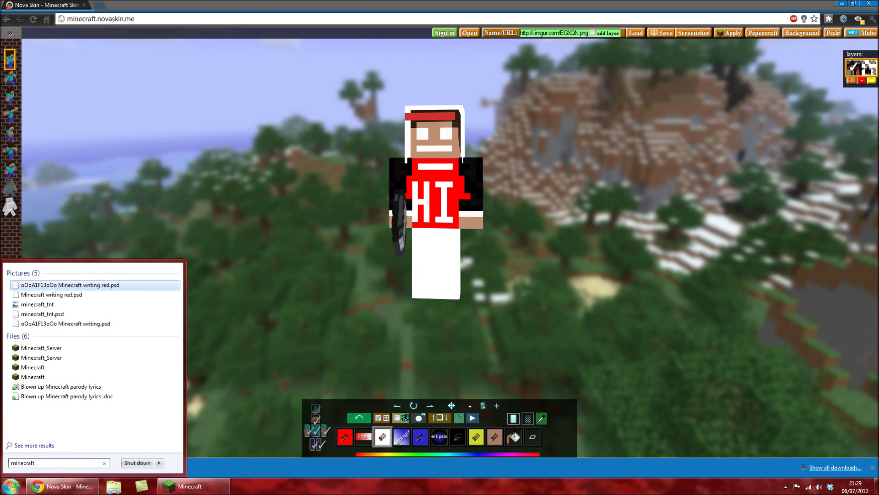
pyautogui.press('Return')
pyautogui.click(868, 3)
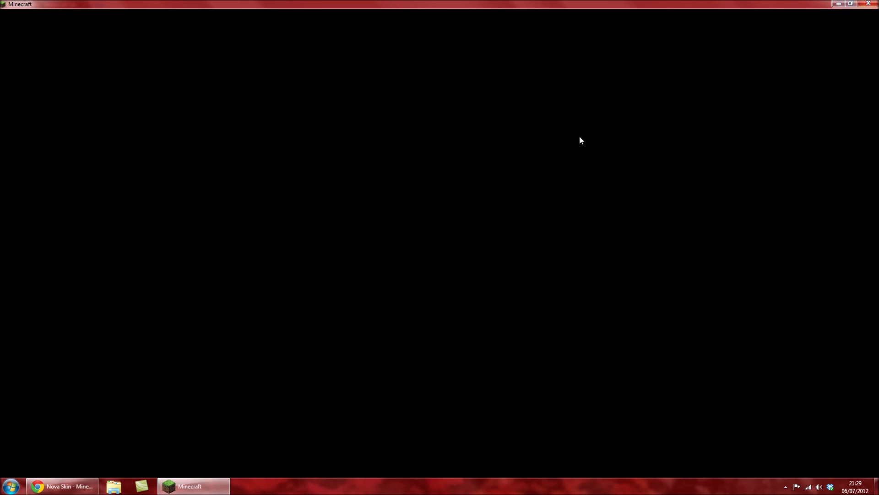
# Relaunch Minecraft from the Start menu, log in, and maximize its window.
pyautogui.click(21, 480)
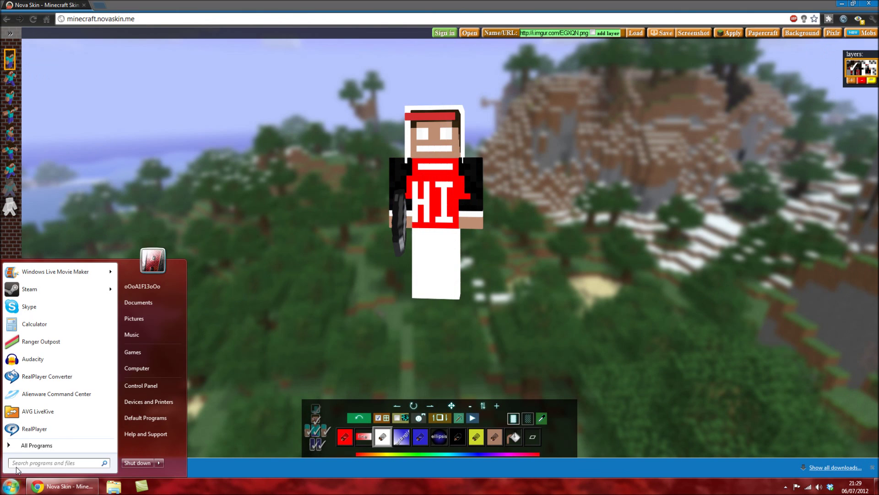
pyautogui.write('minecraft')
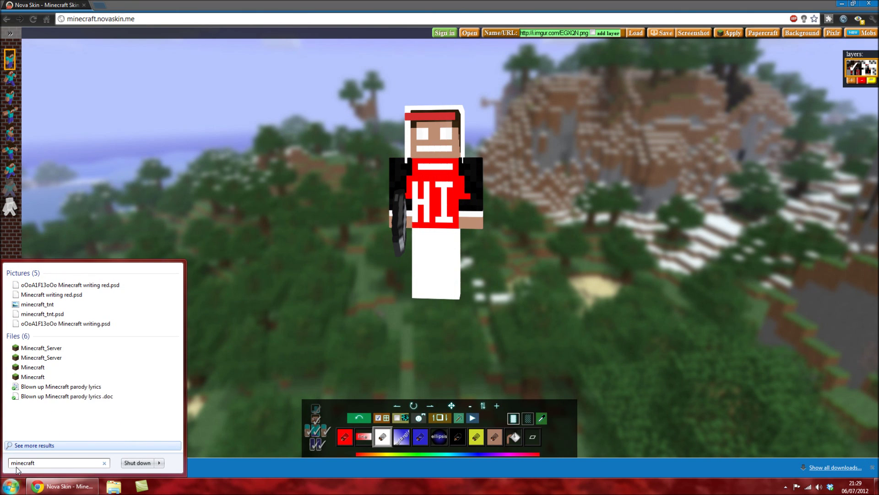
pyautogui.click(38, 367)
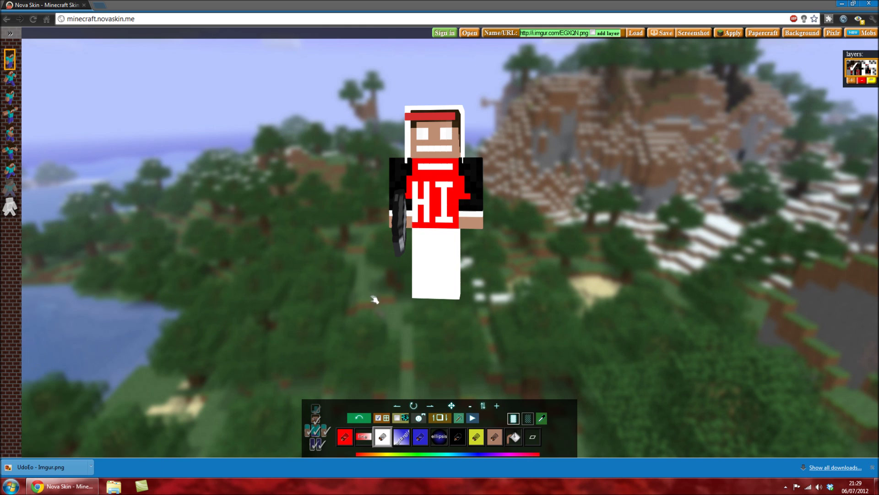
pyautogui.click(621, 332)
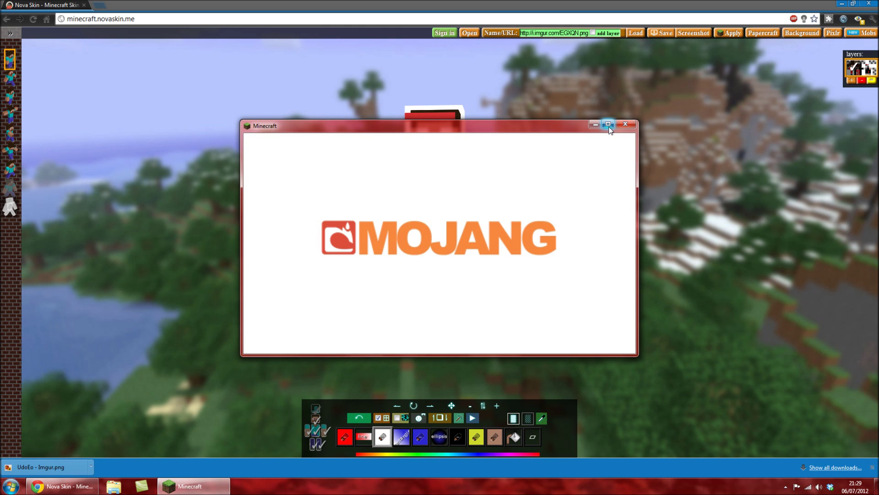
pyautogui.click(608, 124)
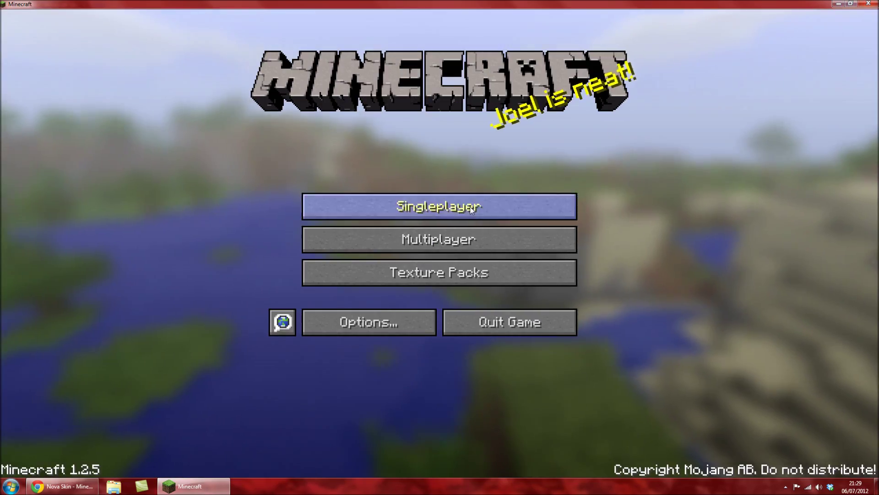
# Load a singleplayer world, cycle F5 views to see the HI skin, and open the inventory.
pyautogui.click(426, 204)
pyautogui.doubleClick(425, 186)
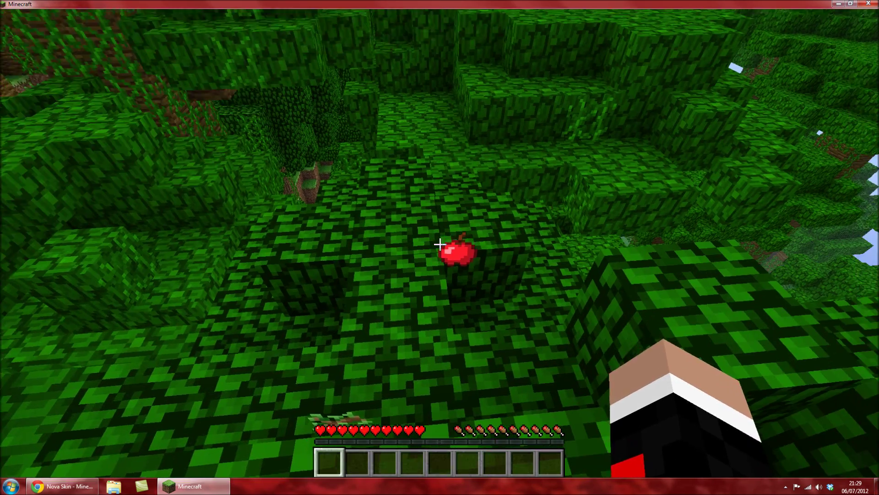
pyautogui.press('F5')
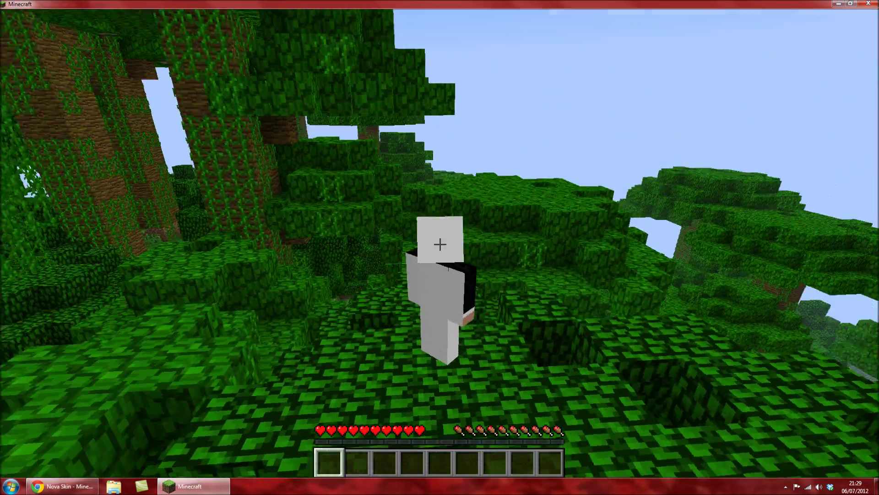
pyautogui.press('F5')
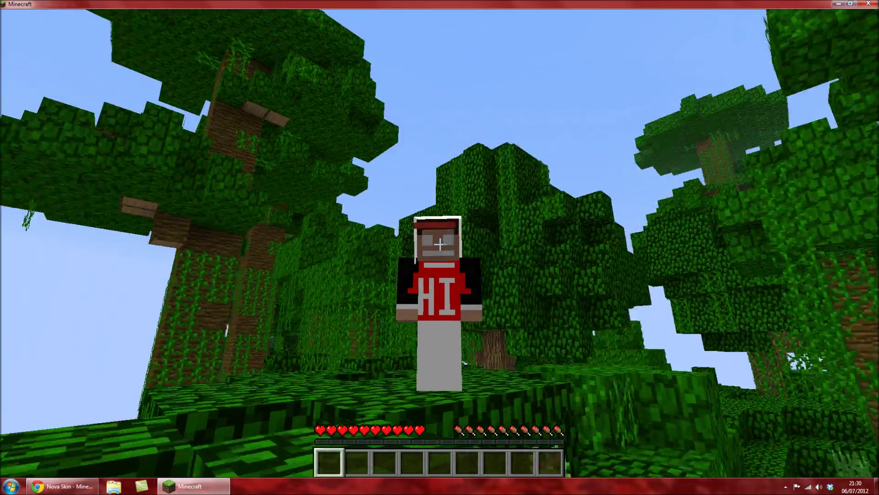
pyautogui.press('F5')
pyautogui.press('e')
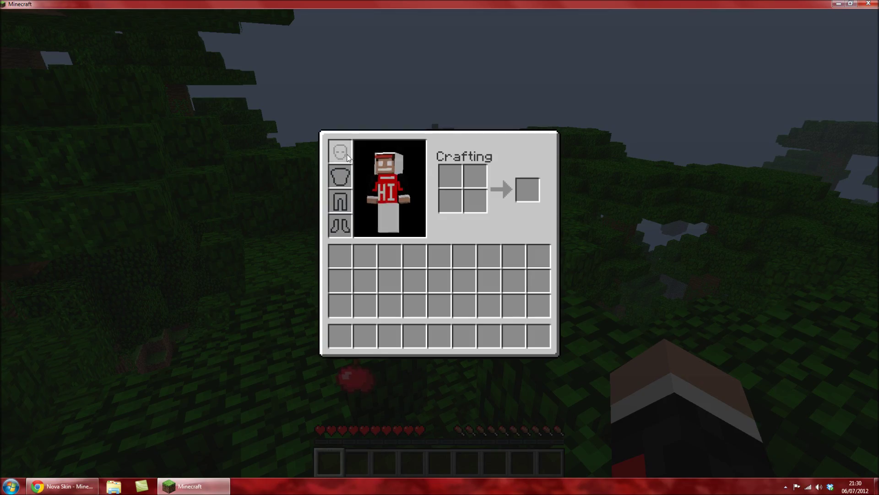